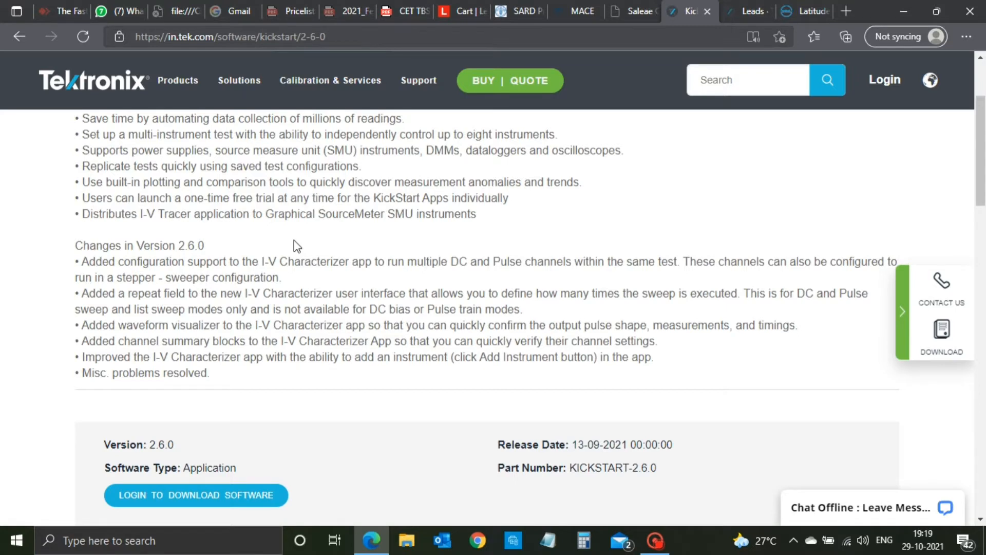
# - Review the KickStart 2.6.0 download page, including its key features, version changes, supported instruments and web address
pyautogui.scroll(-7, 294, 240)
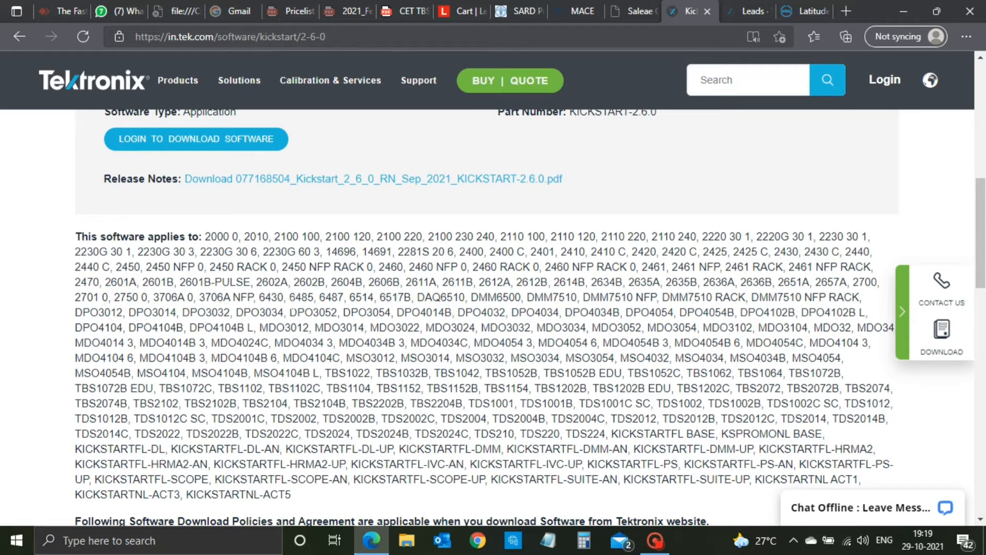
pyautogui.scroll(10, 293, 312)
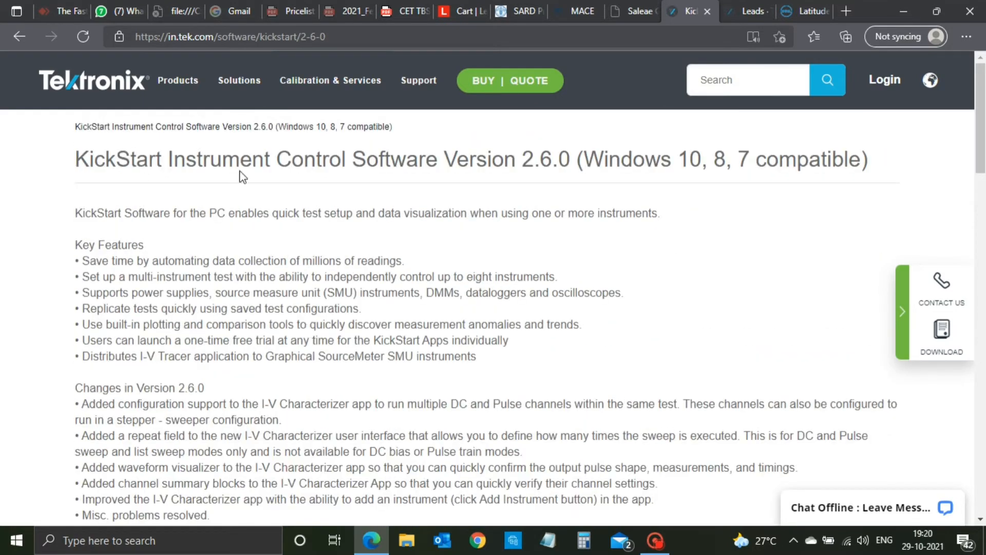
pyautogui.click(178, 35)
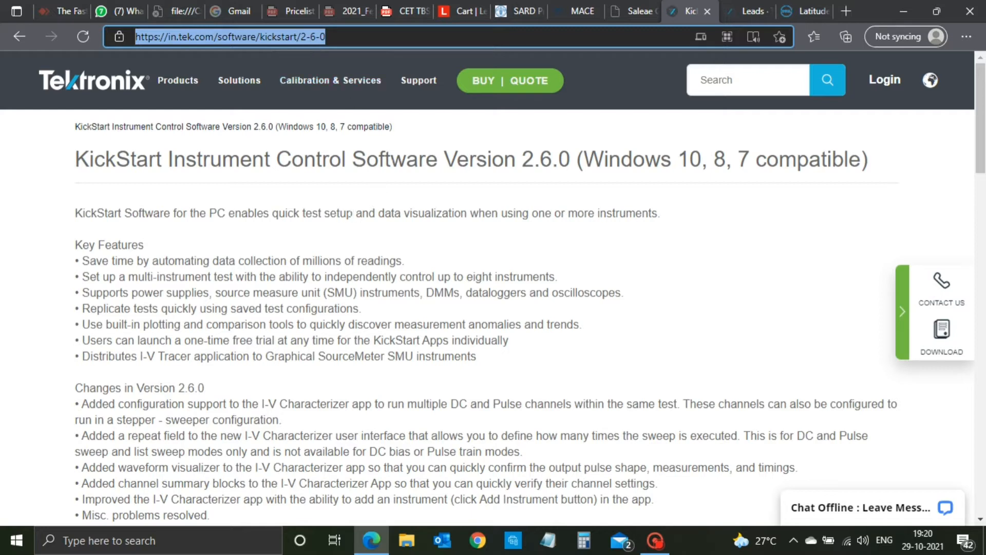
pyautogui.click(403, 194)
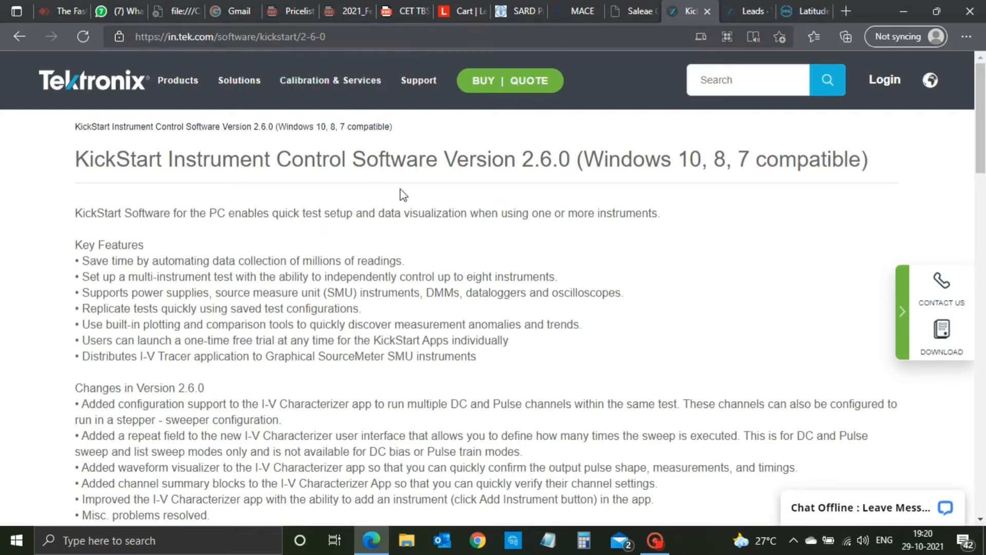
# - Log in to the Tektronix site with the saved account credentials to unlock the KickStart 2.6.0 download
pyautogui.scroll(-4, 403, 194)
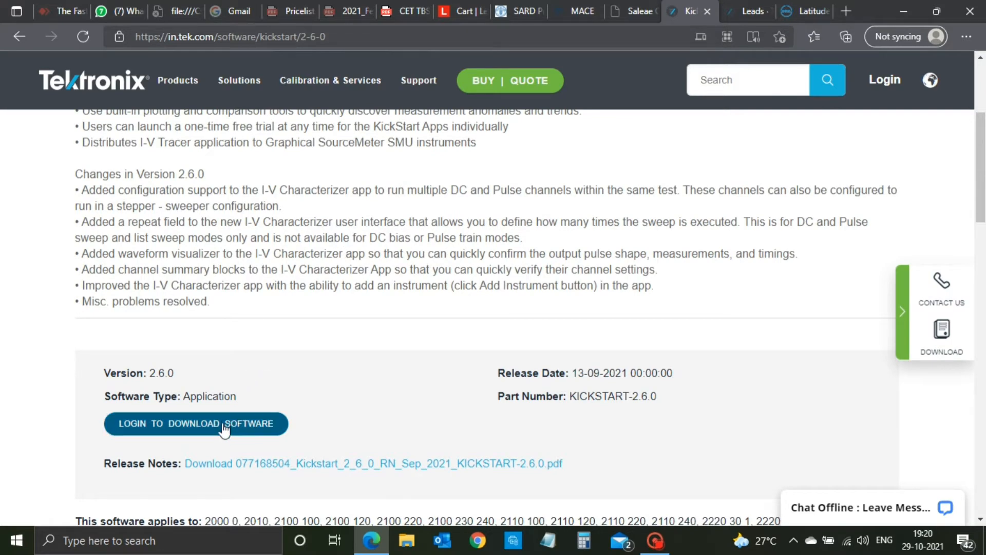
pyautogui.scroll(-1, 275, 353)
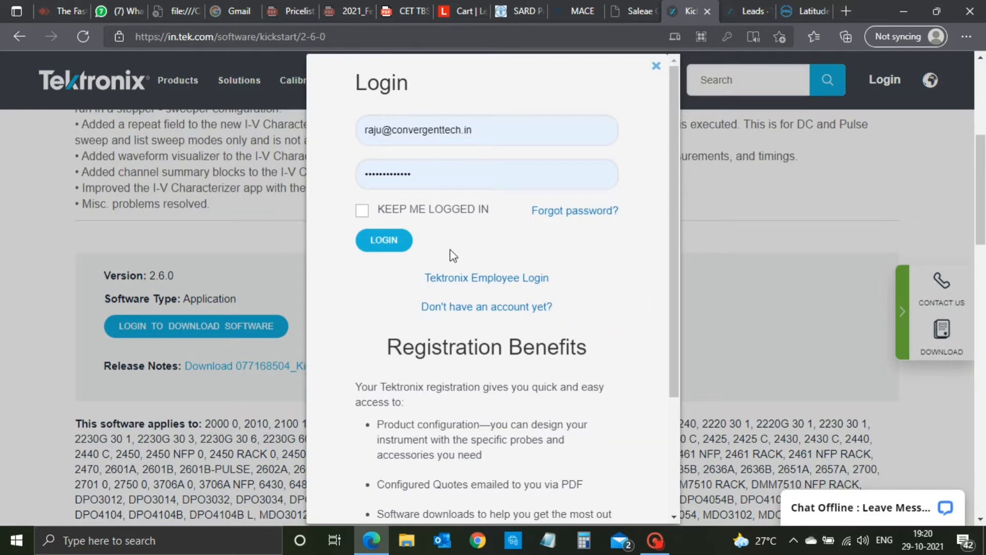
pyautogui.click(398, 240)
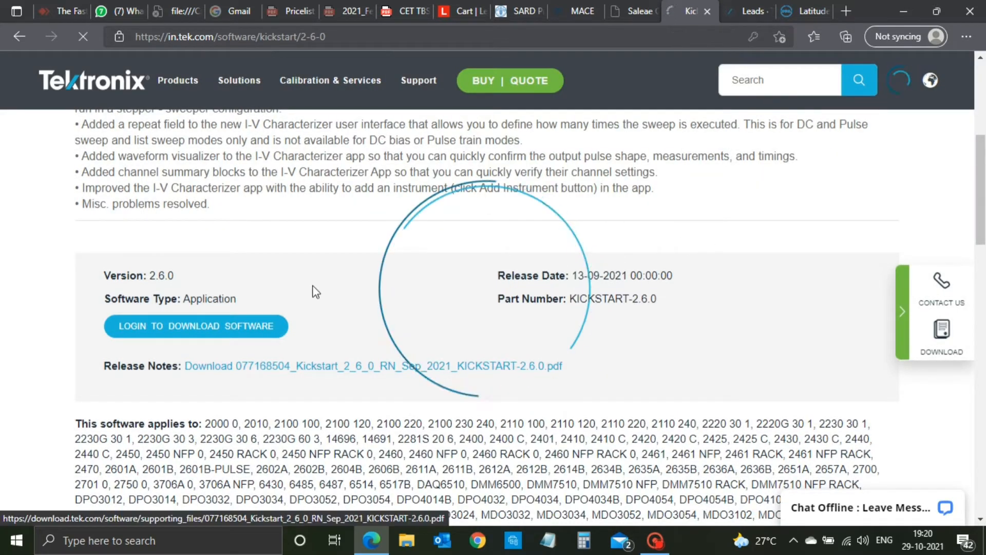
pyautogui.scroll(-1, 312, 281)
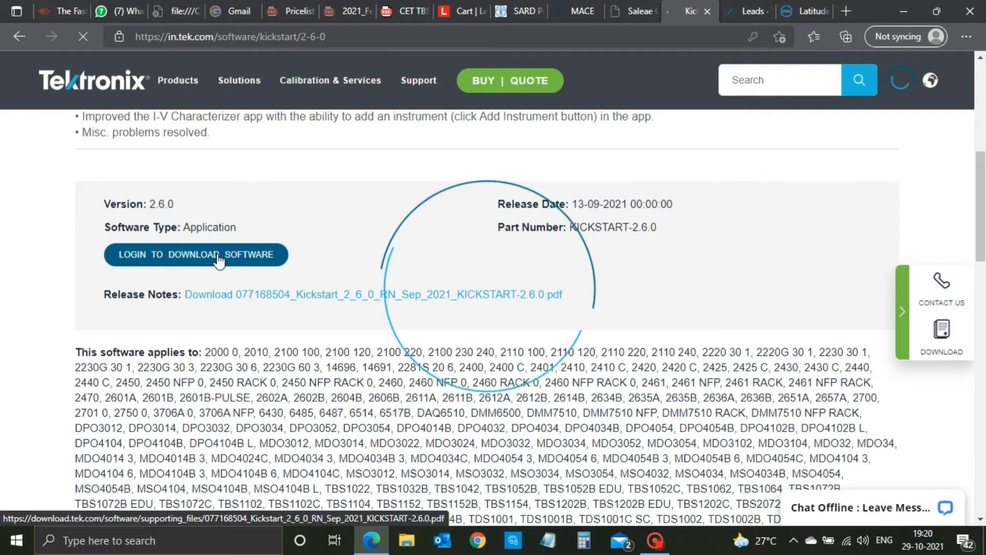
pyautogui.scroll(-6, 219, 256)
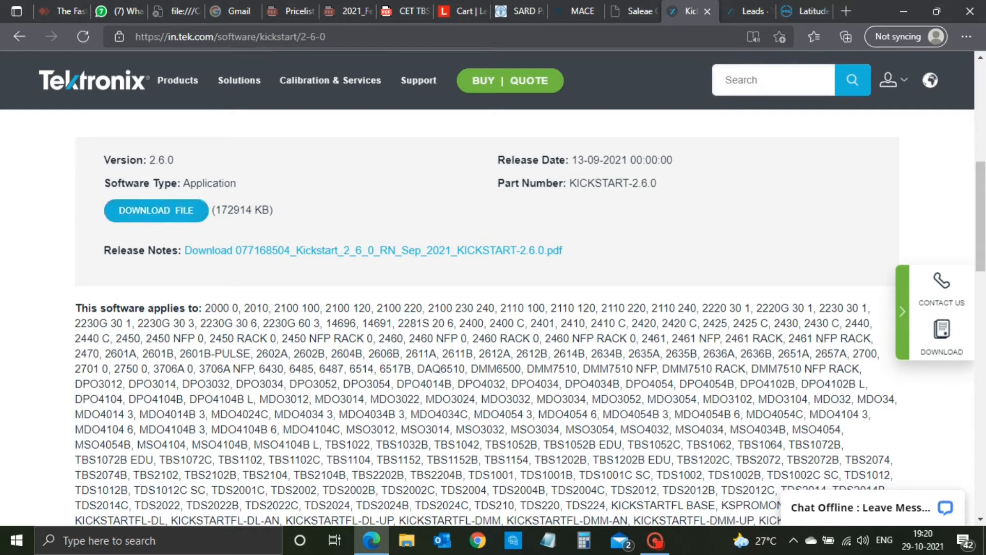
# - Launch the installed KickStart 2 application and minimize the browser
pyautogui.click(119, 540)
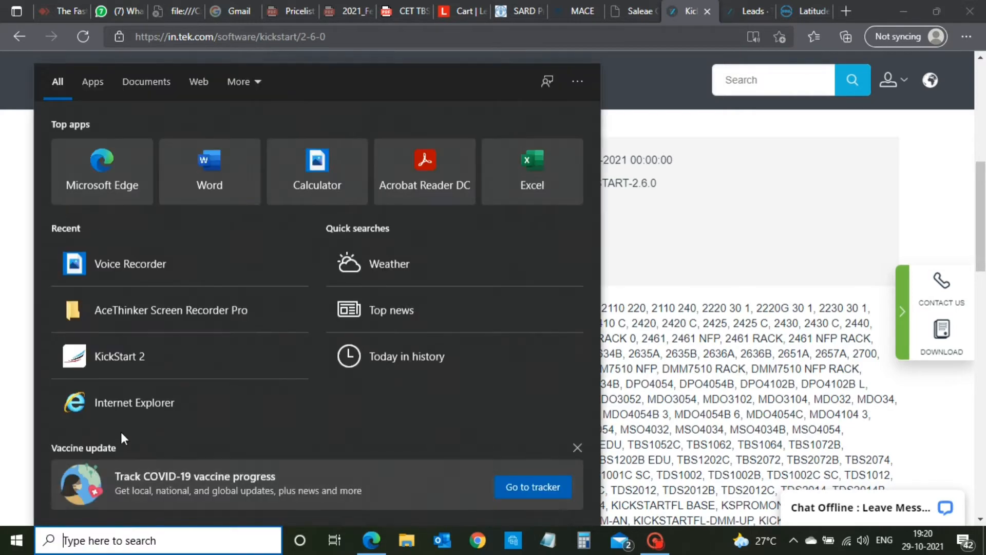
pyautogui.click(124, 362)
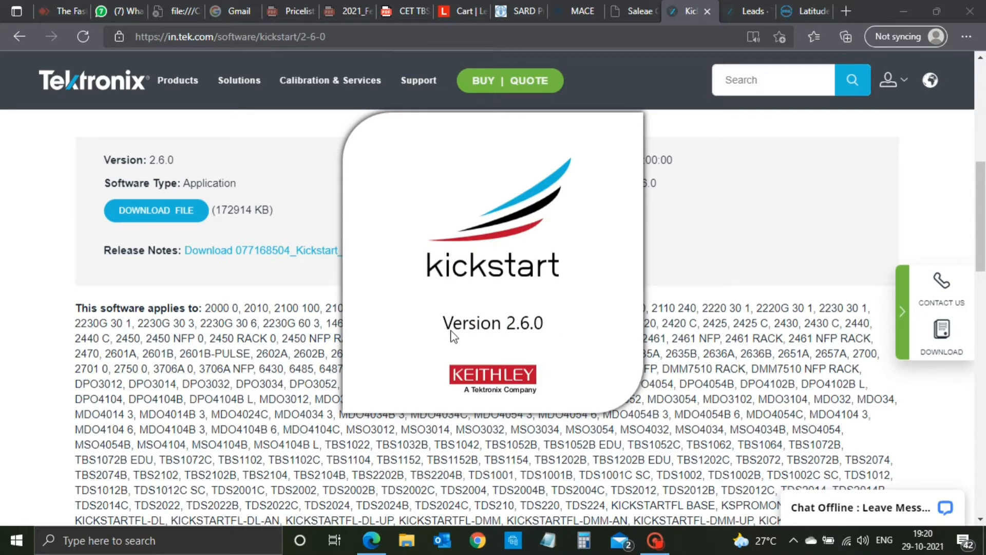
pyautogui.click(899, 8)
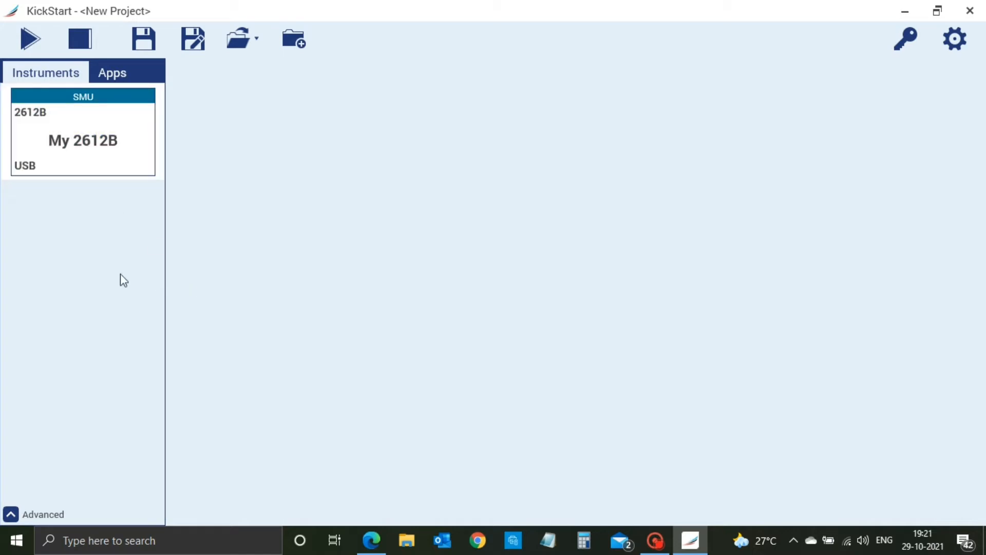
# - Examine the available KickStart test apps, from Data Logger, DMM and High Resistivity to Power Supply, Scope and I-V Tracer
pyautogui.click(113, 74)
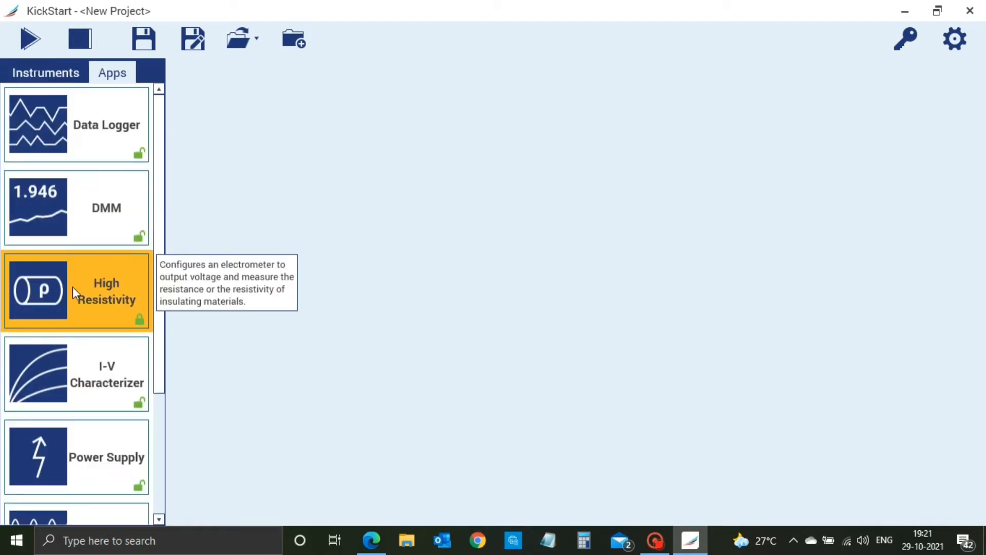
pyautogui.scroll(-3, 72, 286)
pyautogui.scroll(3, 73, 287)
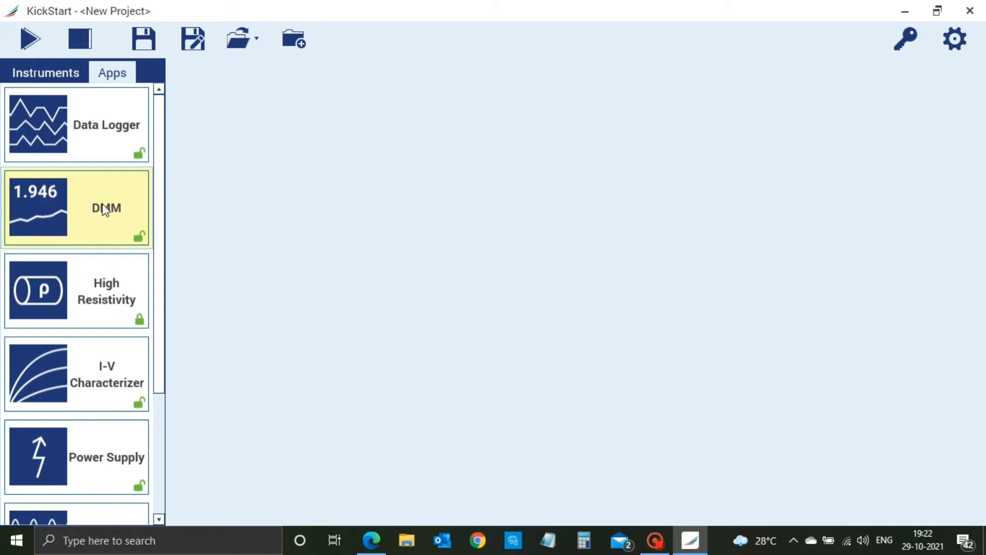
pyautogui.click(86, 270)
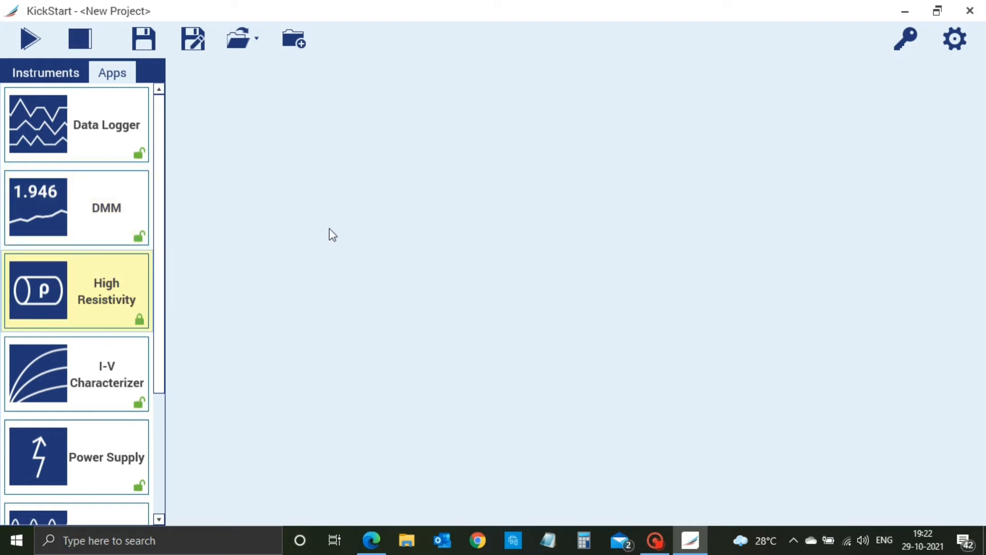
pyautogui.moveTo(98, 290)
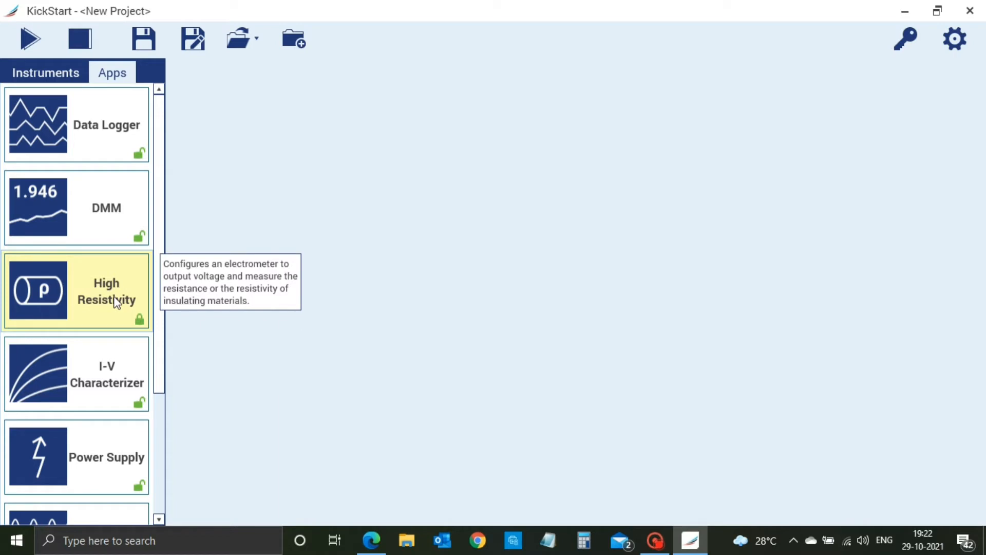
pyautogui.scroll(-2, 114, 300)
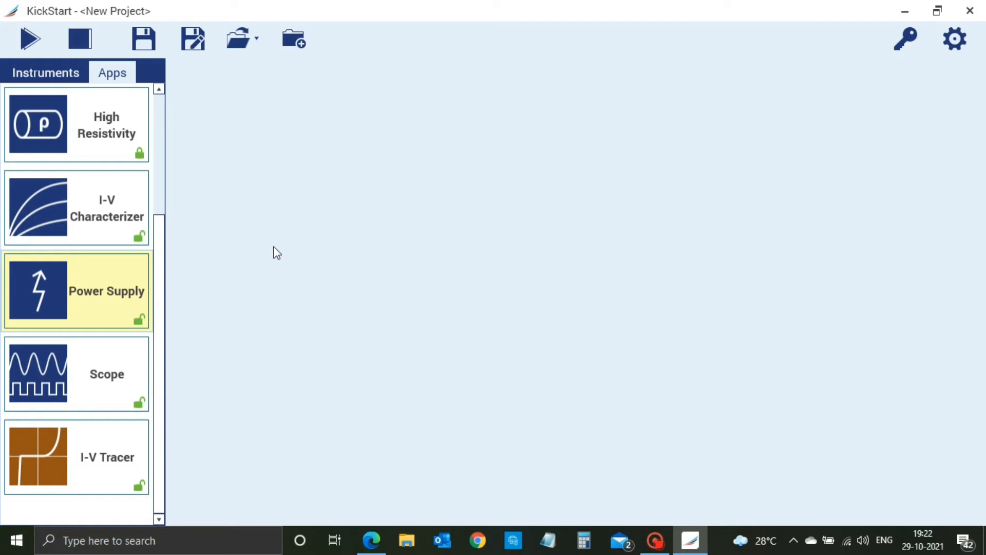
pyautogui.click(83, 364)
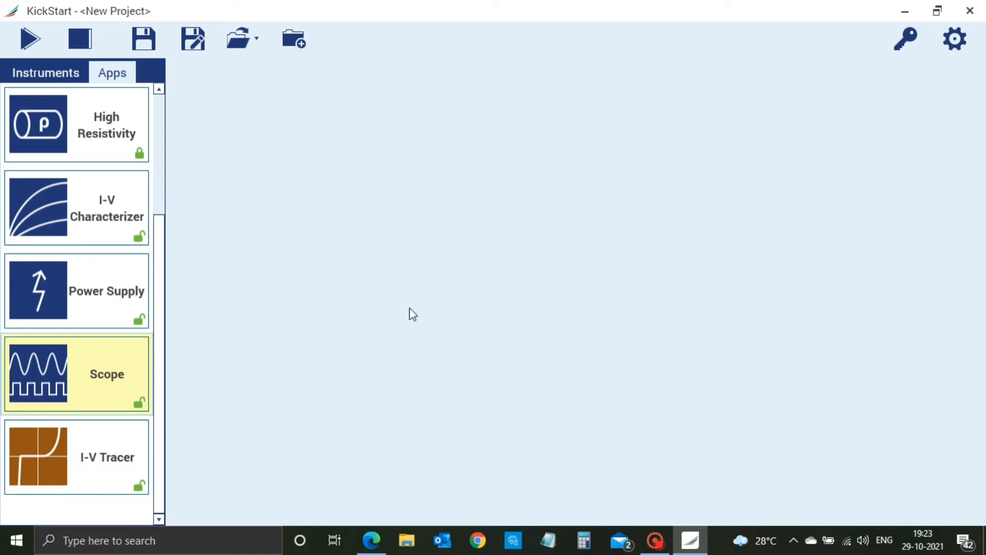
pyautogui.click(101, 466)
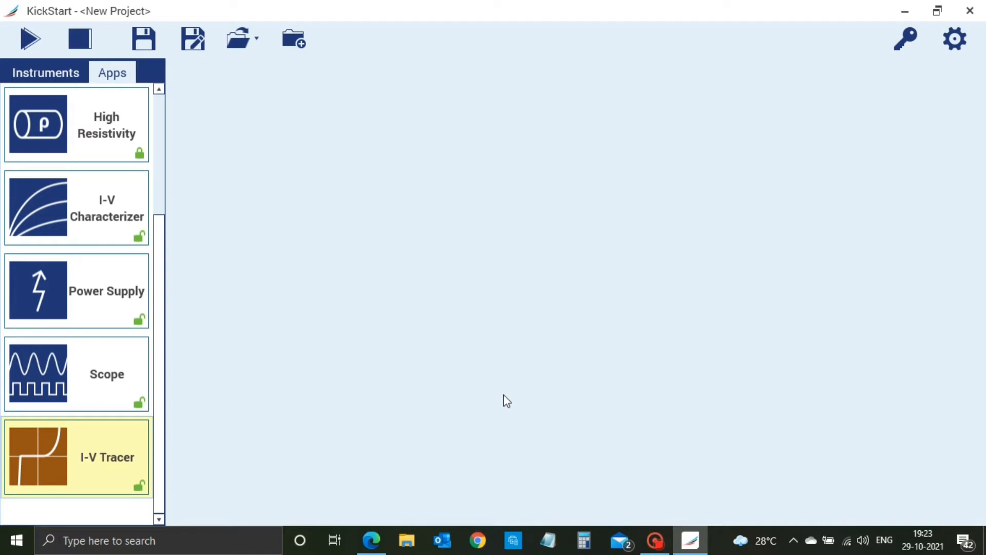
pyautogui.scroll(3, 107, 458)
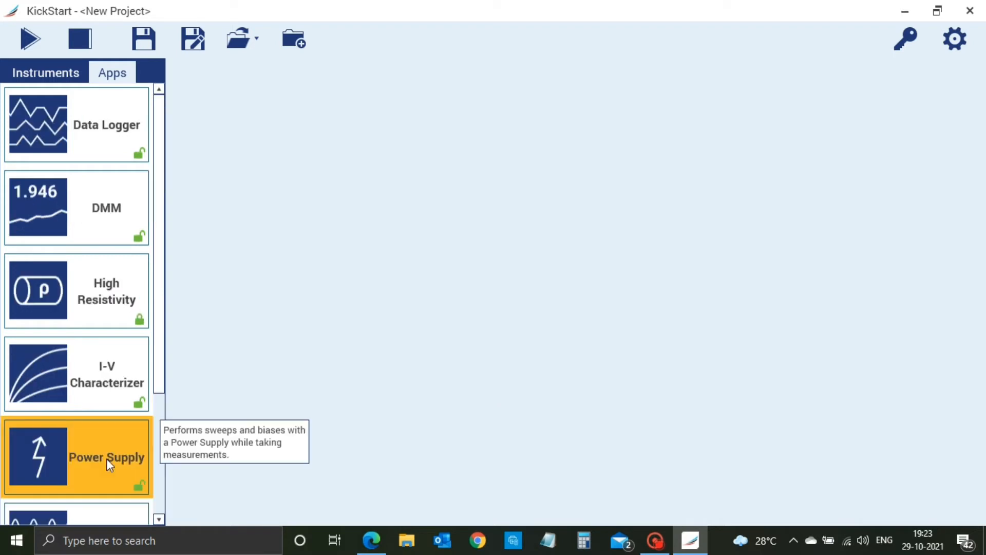
pyautogui.scroll(-3, 87, 493)
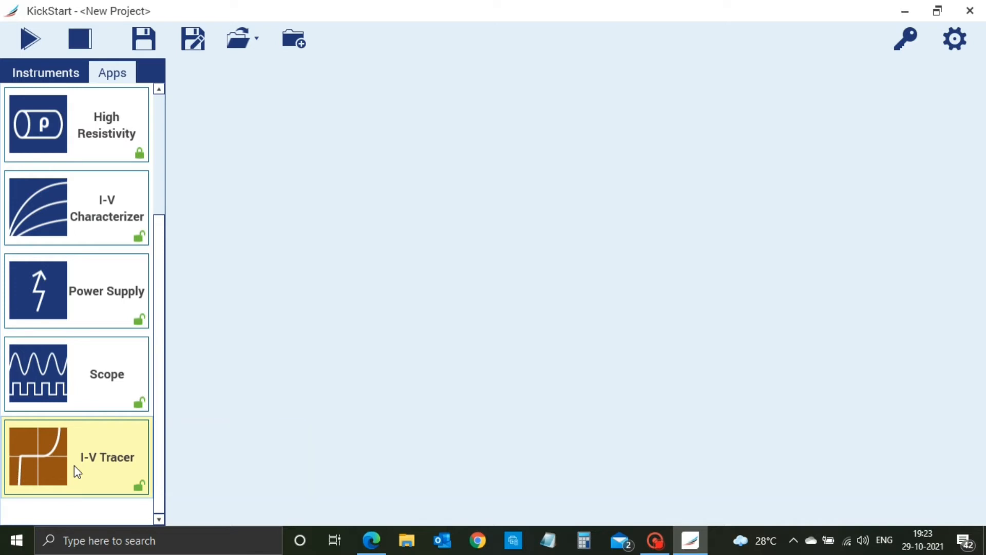
pyautogui.scroll(3, 74, 465)
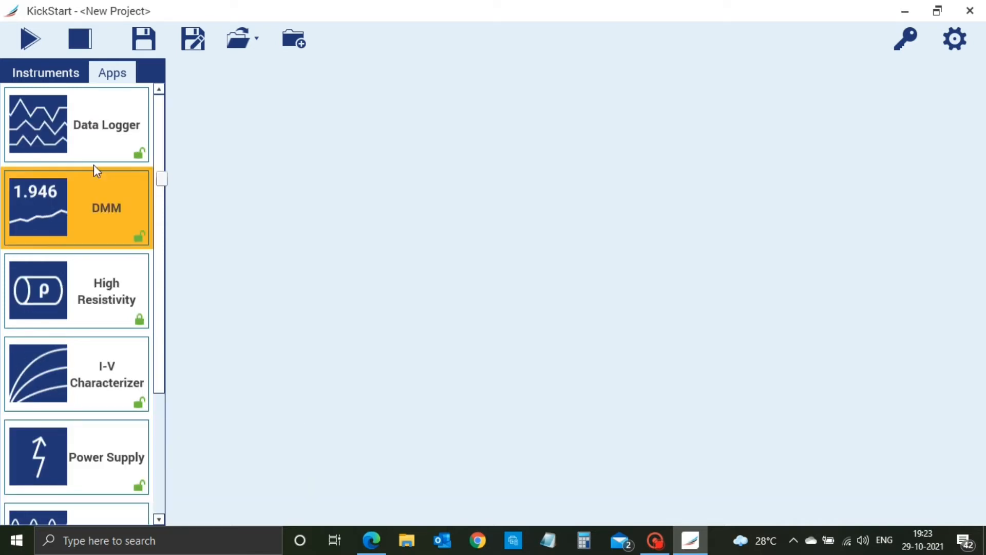
# - Open the I-V Characterizer app for the connected My 2612B instrument
pyautogui.click(41, 73)
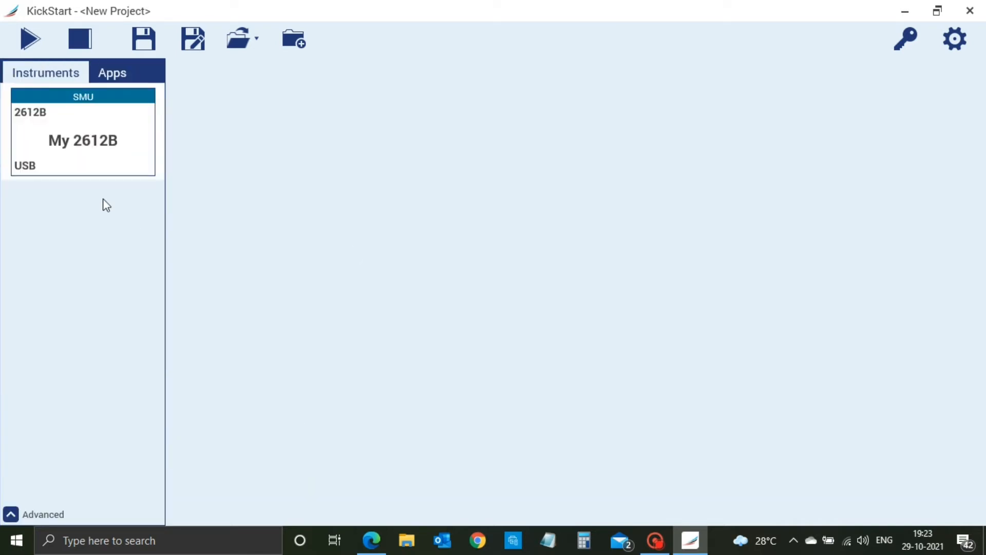
pyautogui.doubleClick(75, 109)
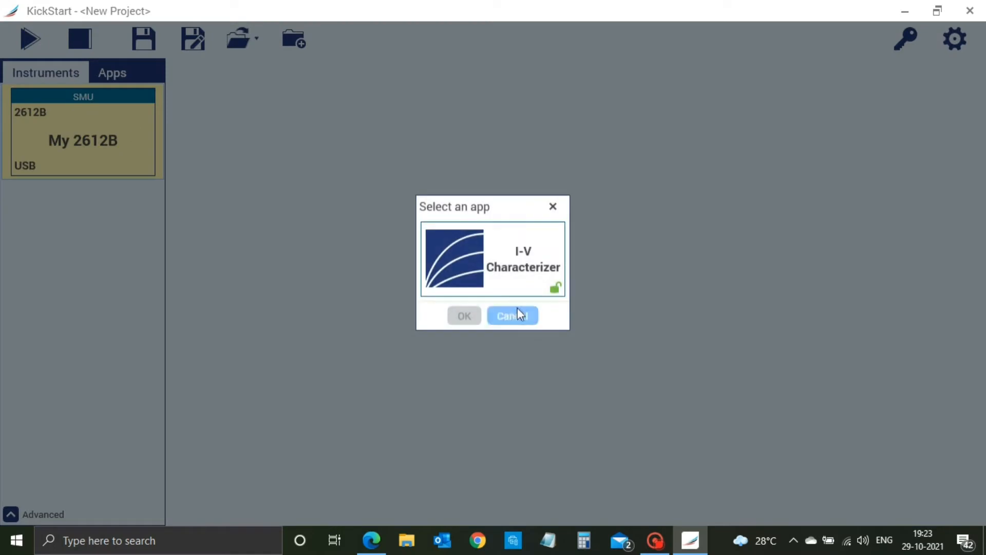
pyautogui.click(491, 269)
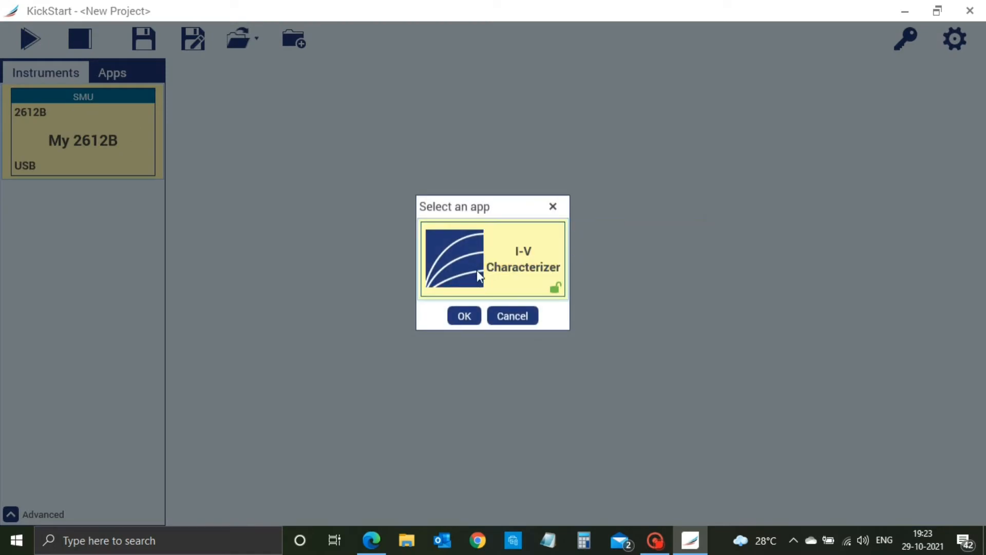
pyautogui.doubleClick(477, 269)
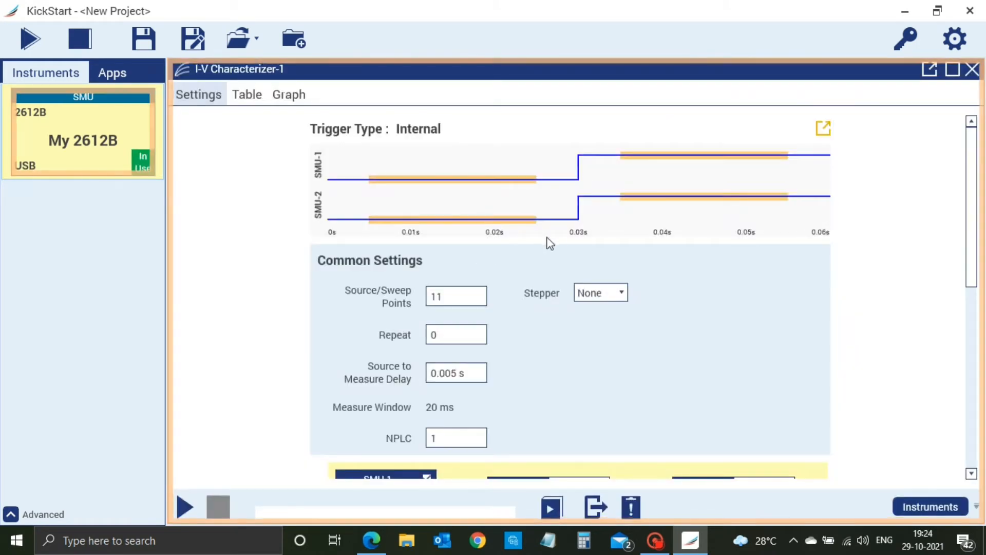
# - Disable the SMU-2 channel of My 2612B in the I-V Characterizer settings
pyautogui.scroll(-5, 502, 287)
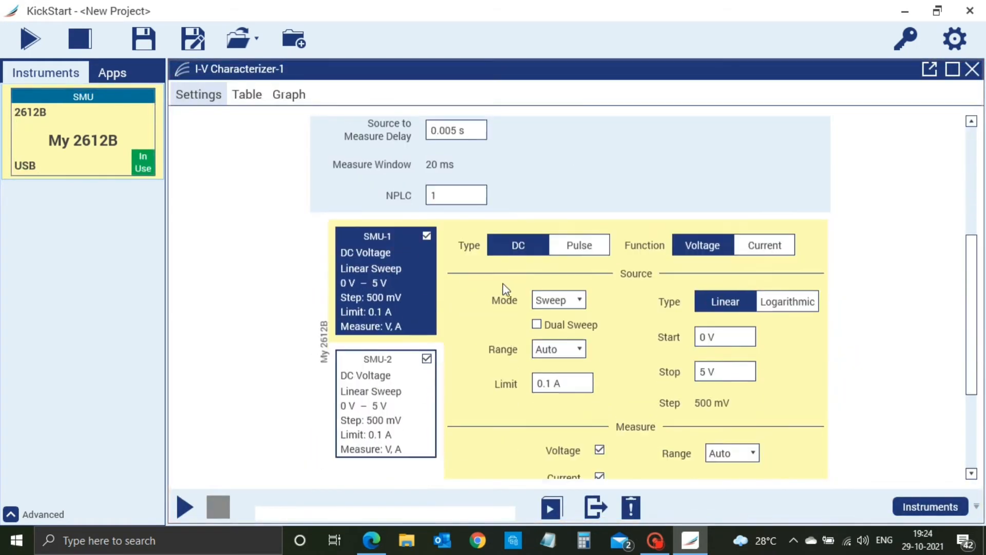
pyautogui.scroll(-3, 503, 287)
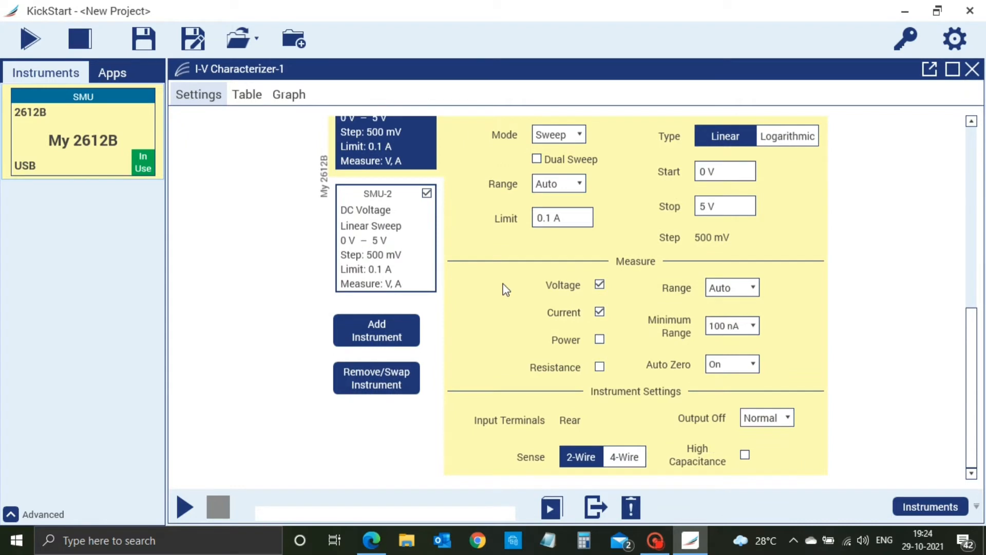
pyautogui.scroll(3, 503, 288)
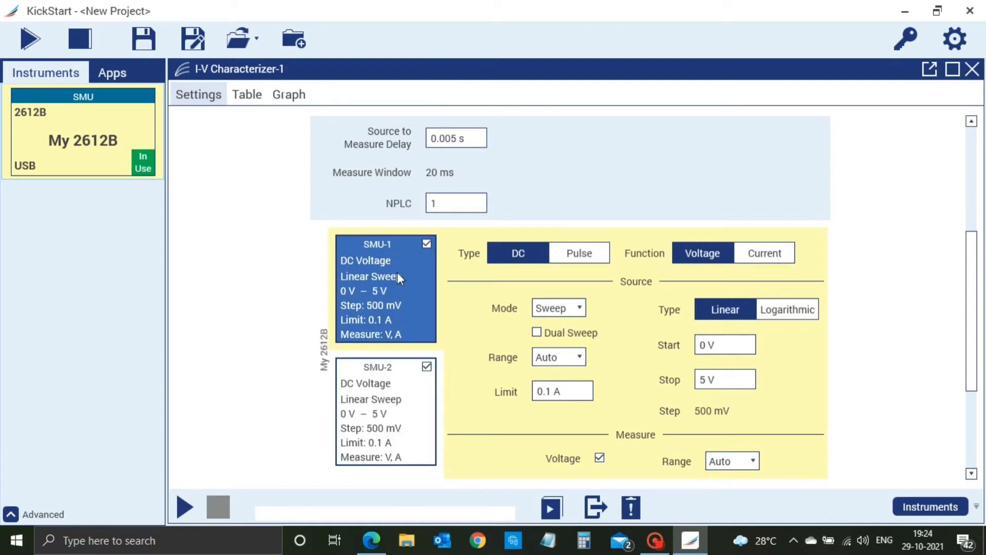
pyautogui.click(428, 367)
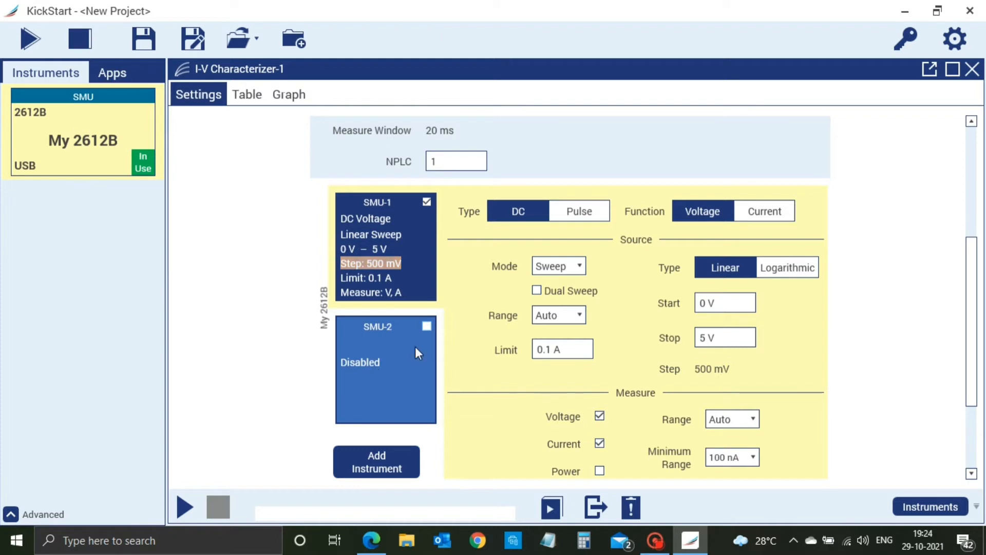
# - Review the trigger waveform, the common sweep settings and the SMU-1 type, function and source settings
pyautogui.scroll(1, 411, 288)
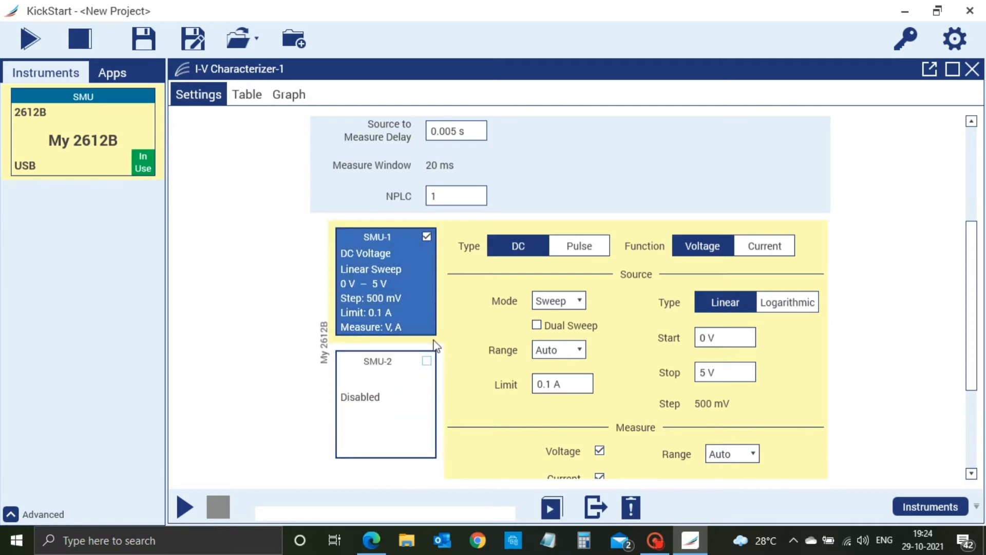
pyautogui.scroll(3, 474, 353)
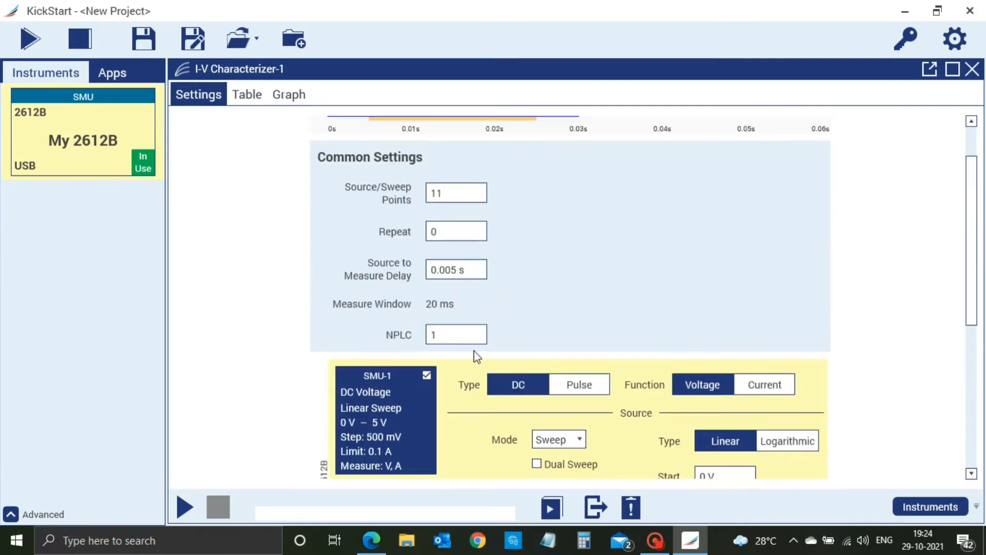
pyautogui.scroll(1, 477, 356)
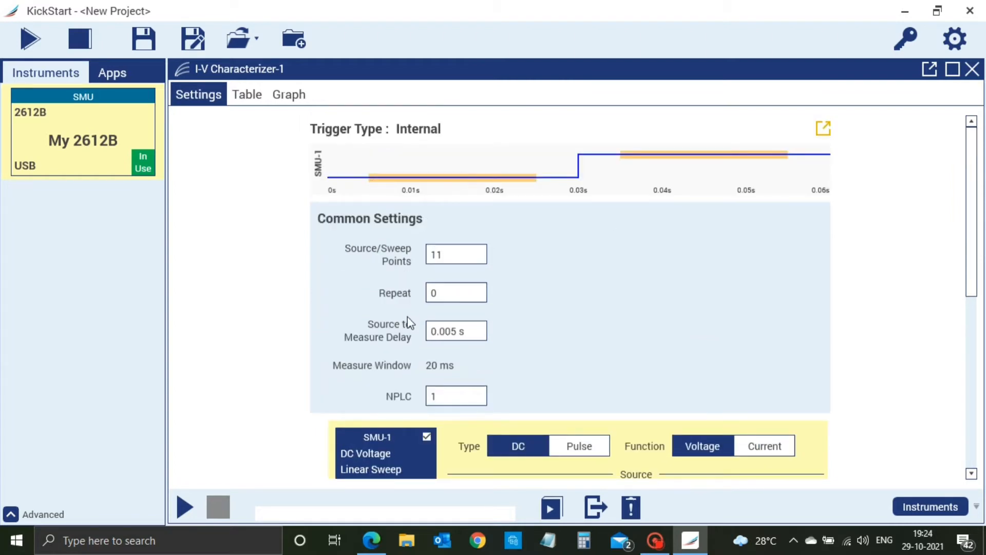
pyautogui.scroll(-2, 409, 321)
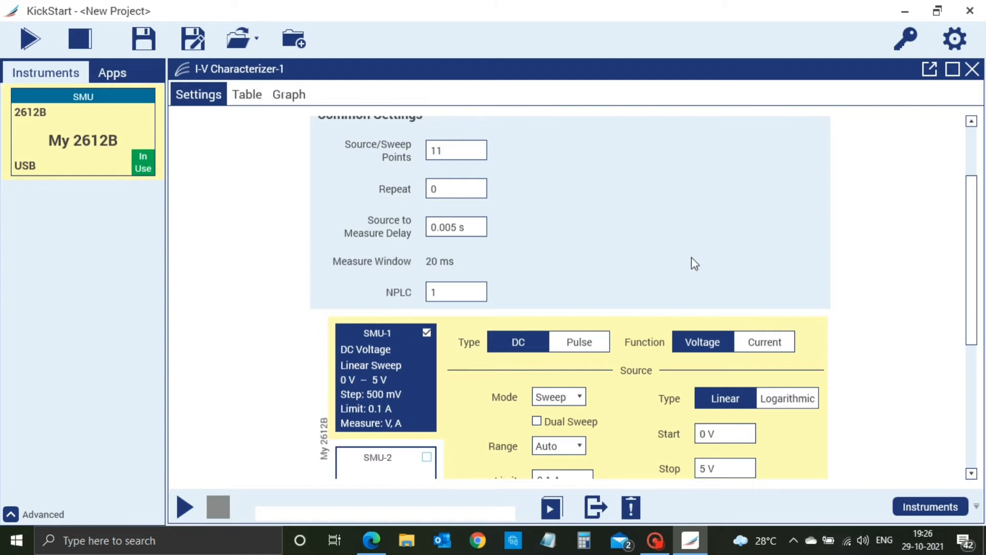
pyautogui.scroll(-1, 691, 262)
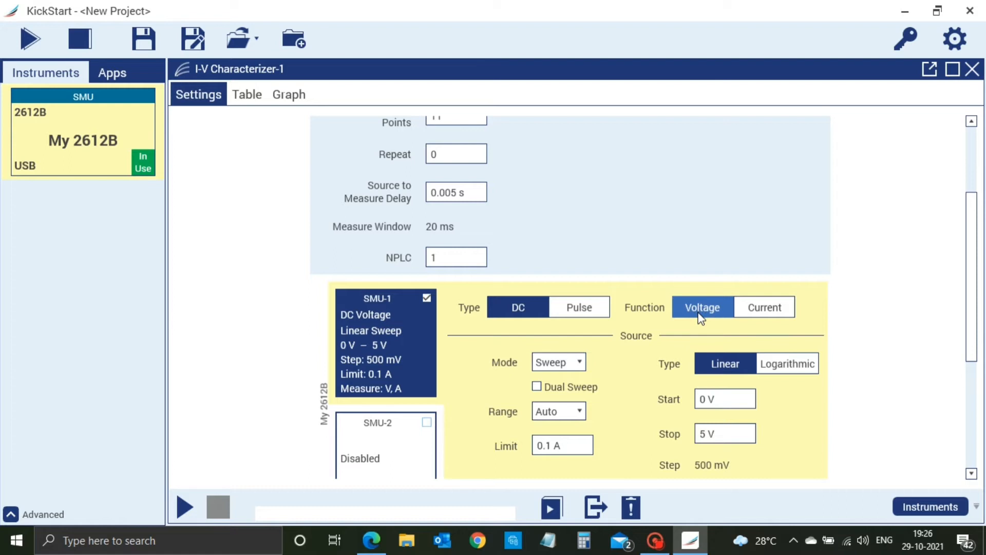
# - Set the SMU-1 source mode to Bias with a level of 1 V
pyautogui.scroll(-1, 700, 315)
pyautogui.click(559, 328)
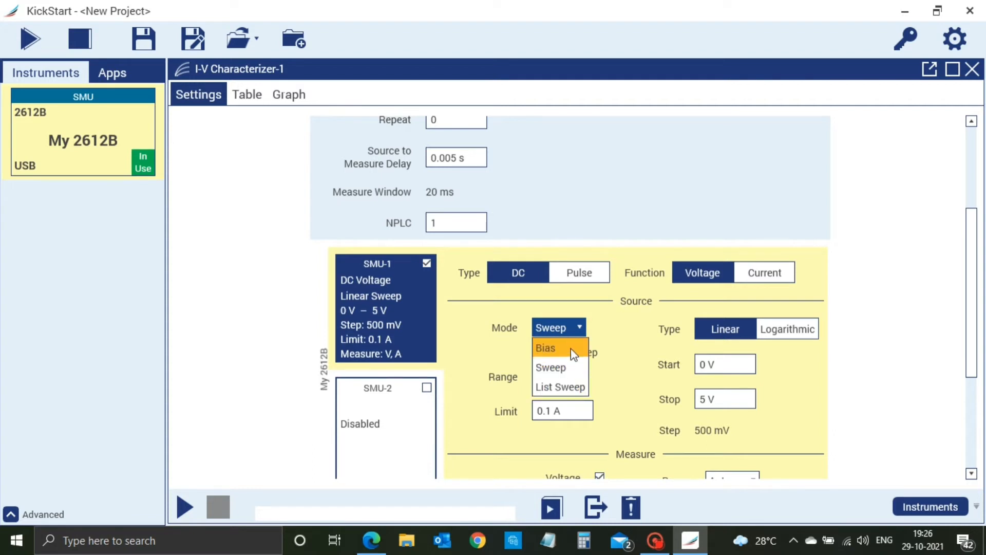
pyautogui.click(572, 348)
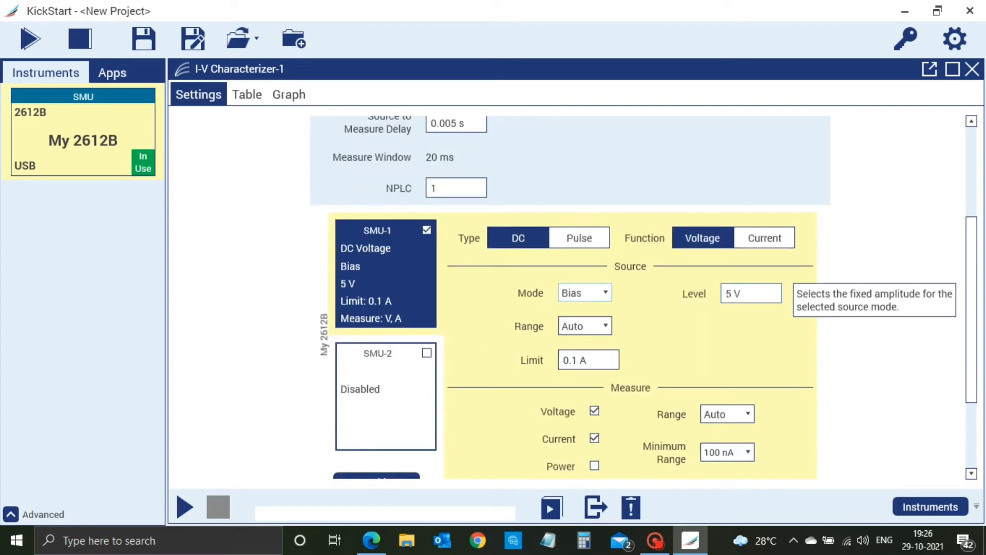
pyautogui.click(752, 294)
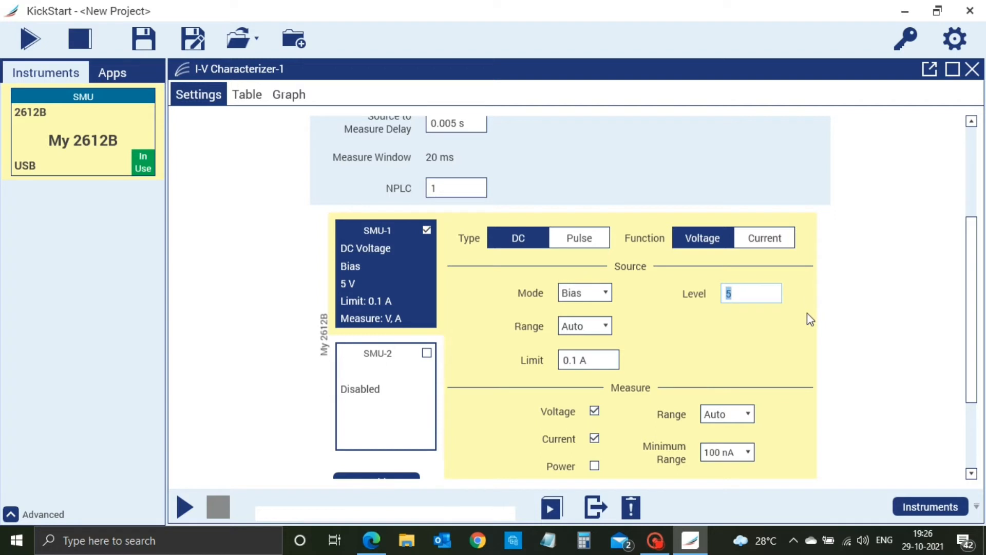
pyautogui.write('1')
pyautogui.press('Return')
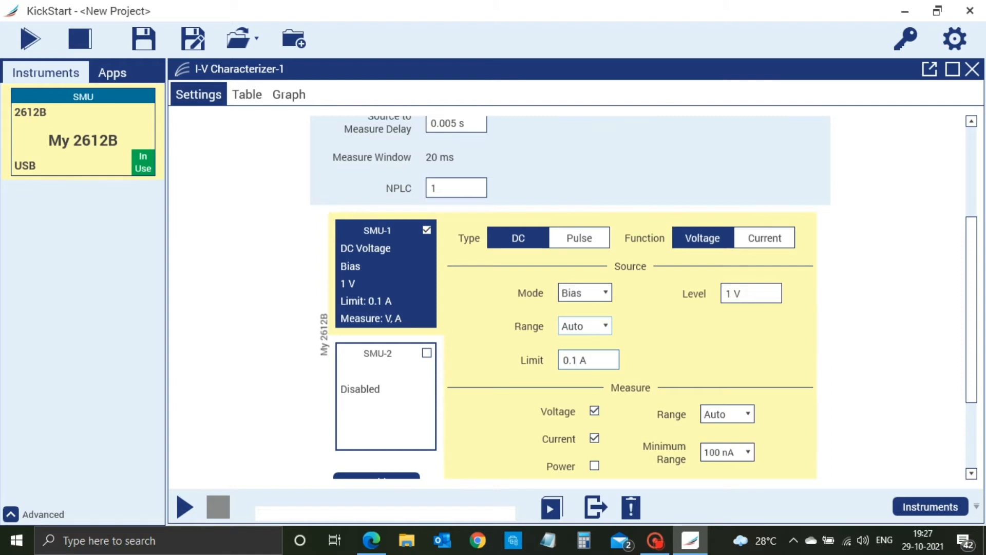
# - Set the number of source/sweep points in the common settings to 100
pyautogui.scroll(1, 588, 355)
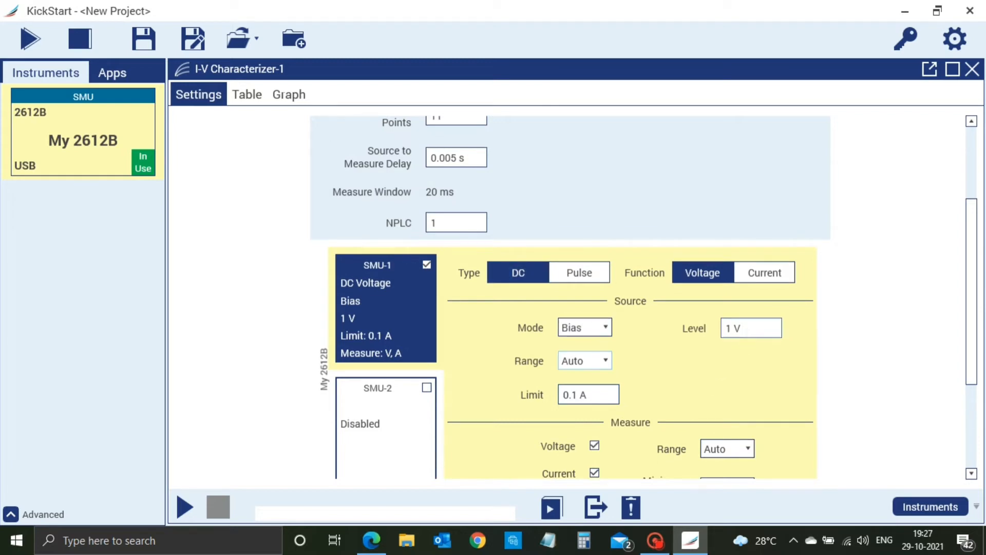
pyautogui.scroll(3, 540, 266)
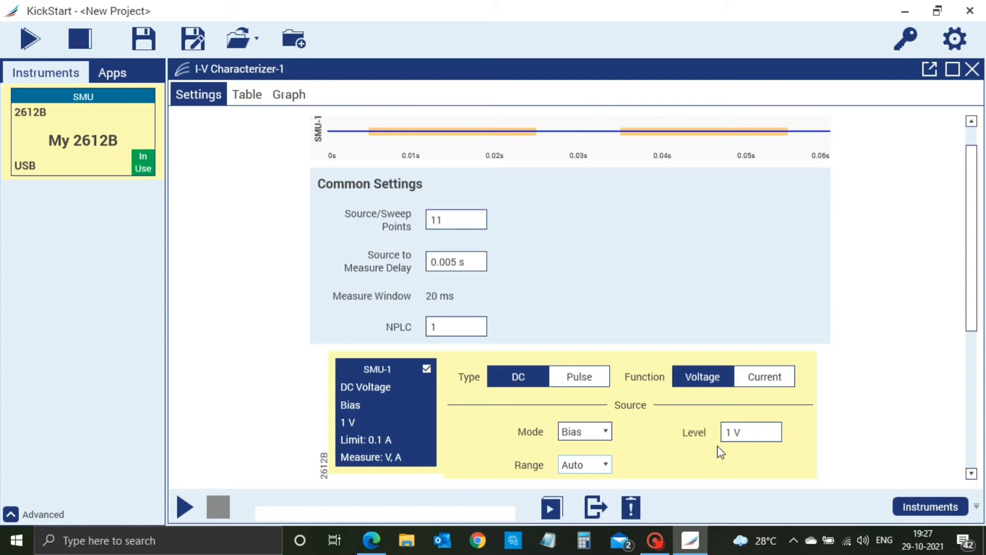
pyautogui.scroll(-1, 706, 437)
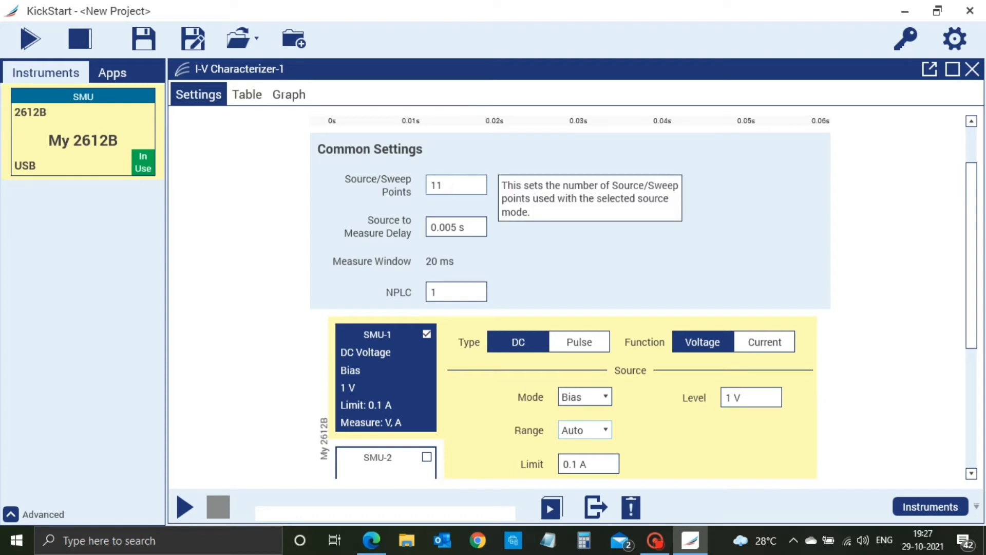
pyautogui.doubleClick(481, 185)
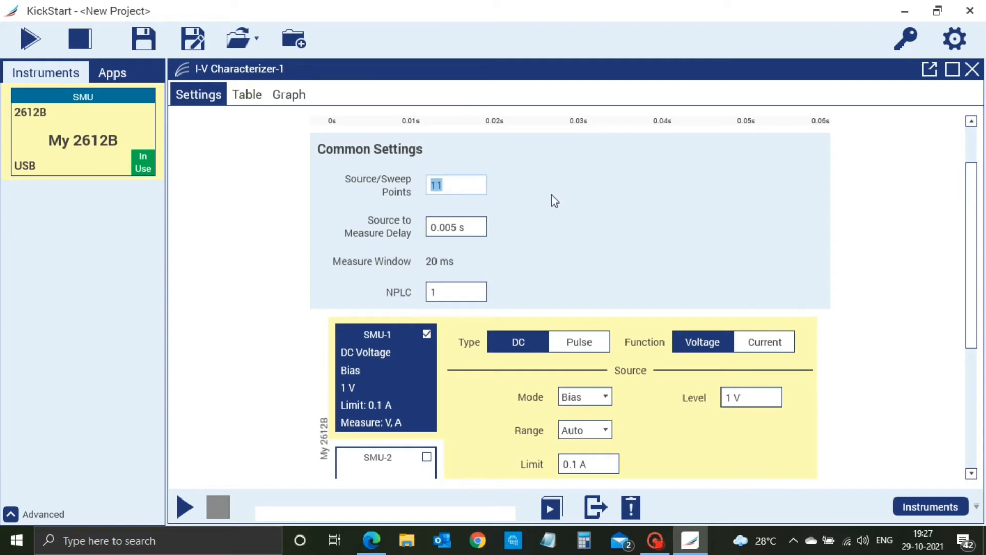
pyautogui.write('100')
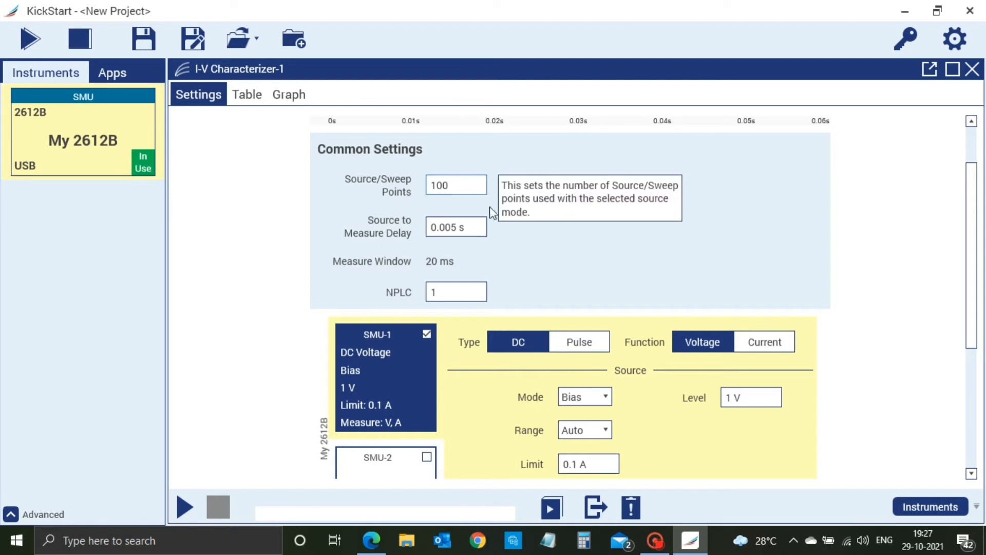
# - Enable the power and resistance measurements for SMU-1 in addition to voltage and current
pyautogui.scroll(-1, 692, 446)
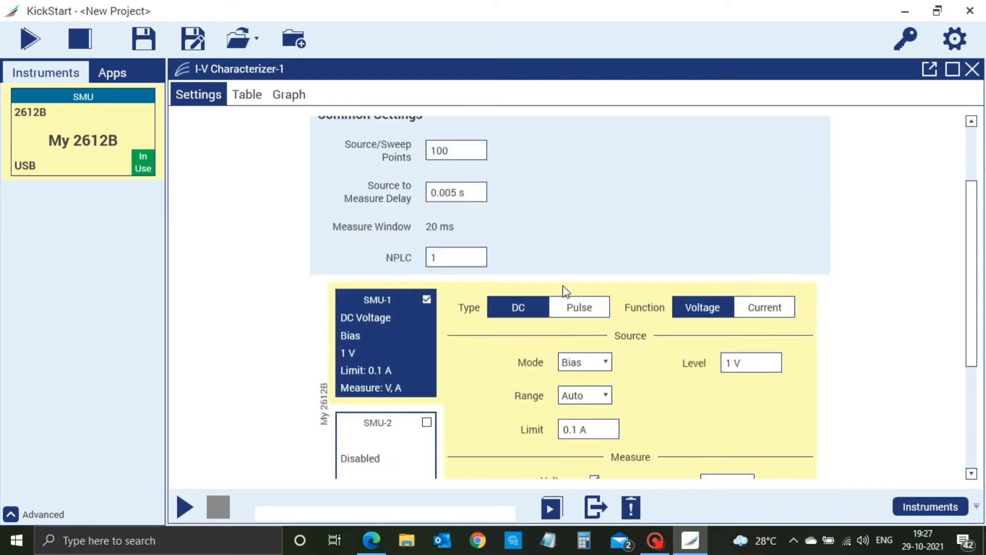
pyautogui.scroll(-5, 674, 371)
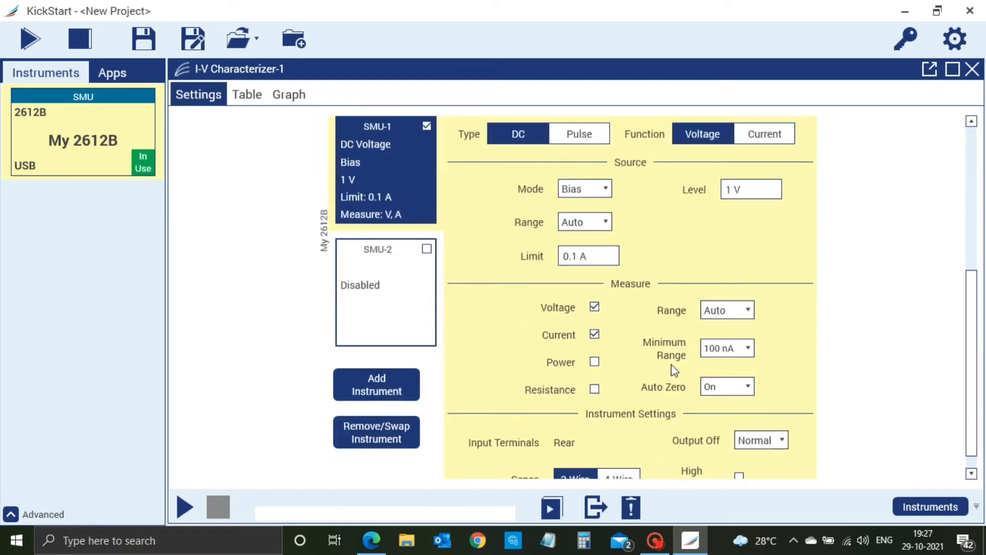
pyautogui.scroll(1, 630, 266)
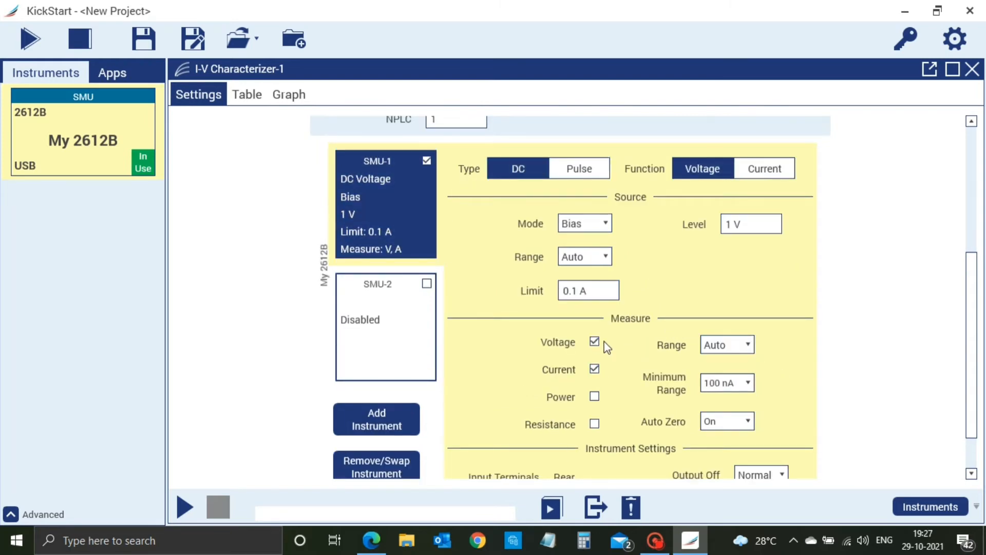
pyautogui.click(597, 399)
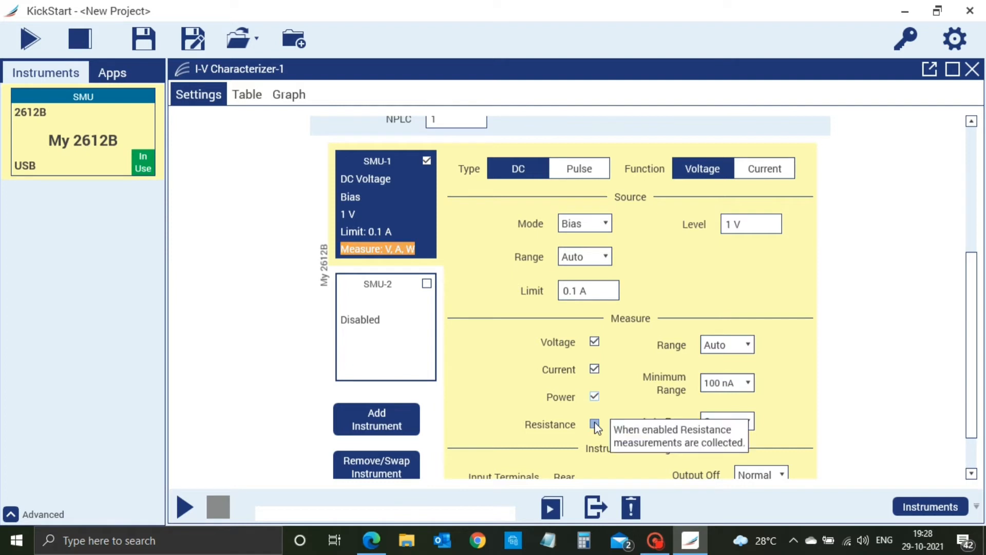
pyautogui.click(596, 424)
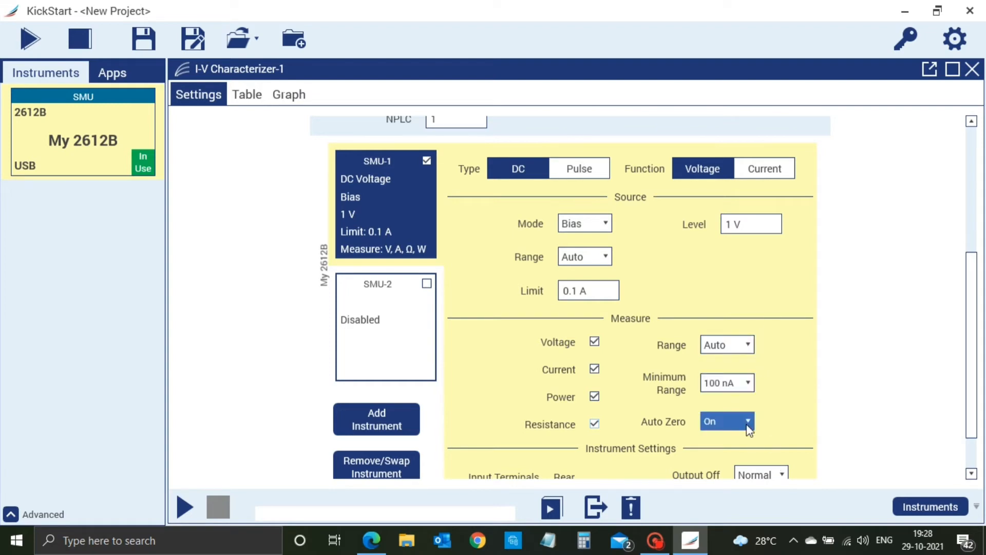
# - Try 4-Wire sensing in the SMU-1 instrument settings and return the sense to 2-Wire
pyautogui.scroll(-1, 800, 396)
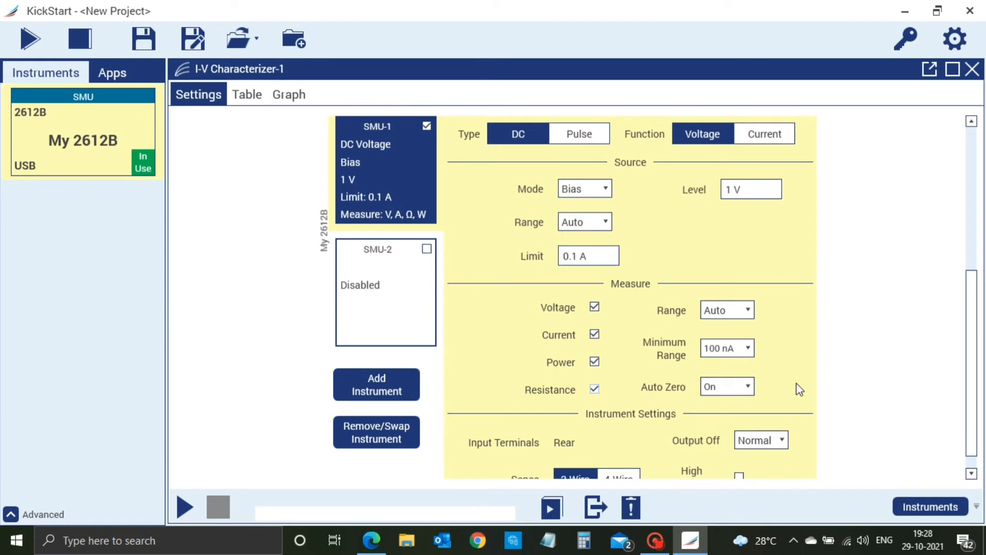
pyautogui.scroll(-1, 800, 389)
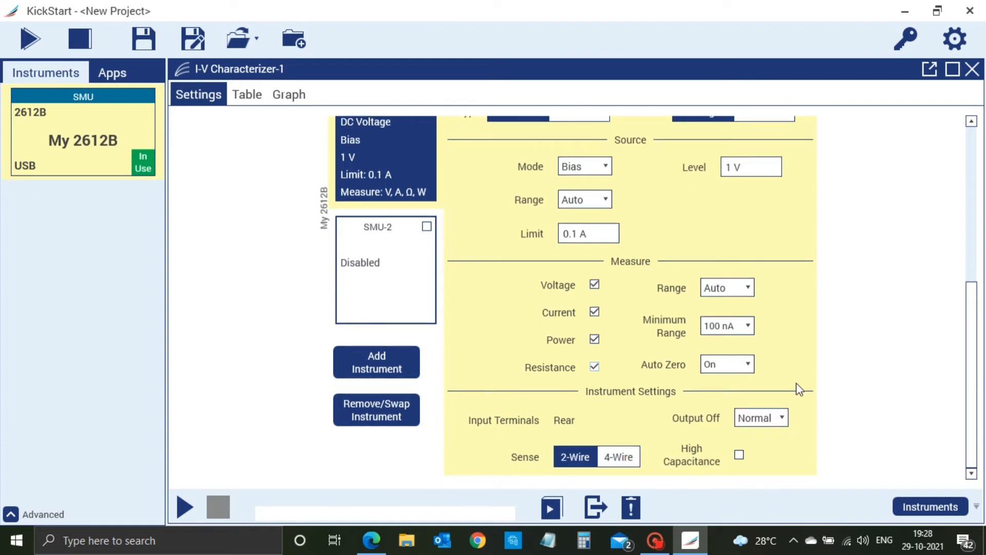
pyautogui.click(619, 463)
pyautogui.click(586, 465)
# - Set the NPLC in the common settings to 0.001
pyautogui.scroll(5, 873, 465)
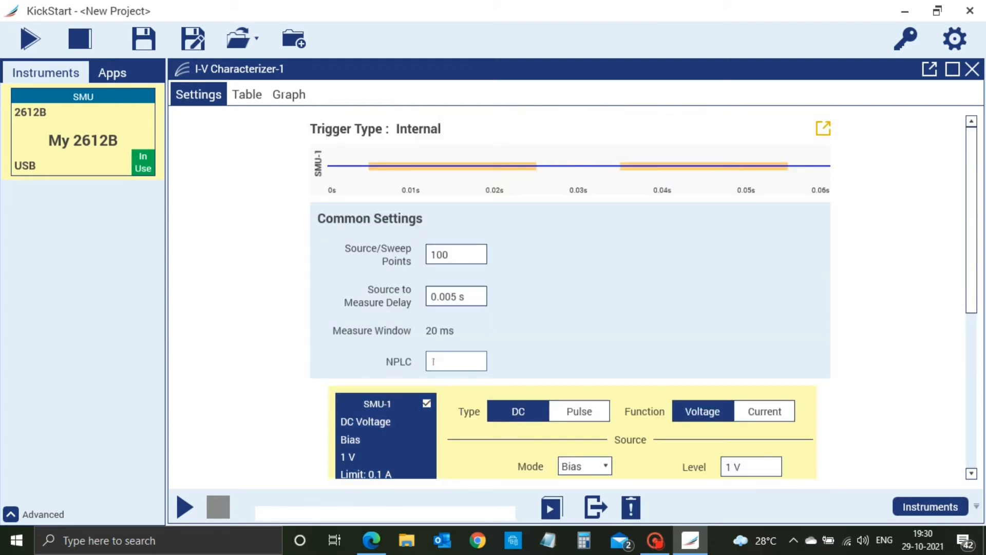
pyautogui.moveTo(488, 359)
pyautogui.scroll(-1, 487, 358)
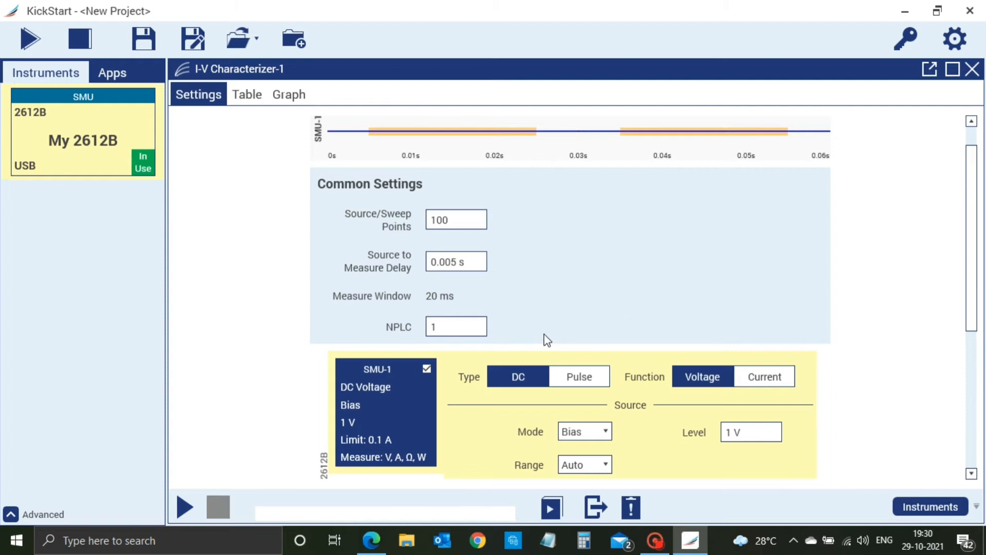
pyautogui.moveTo(452, 327)
pyautogui.click(456, 326)
pyautogui.write('.001')
pyautogui.click(568, 310)
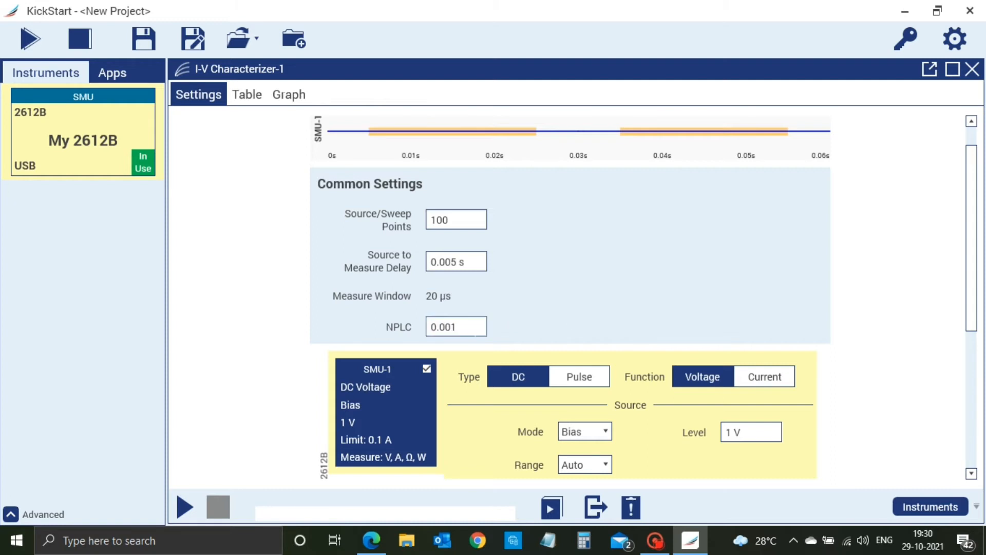
# - Set the NPLC in the common settings to 10
pyautogui.moveTo(460, 327); pyautogui.dragTo(428, 326)
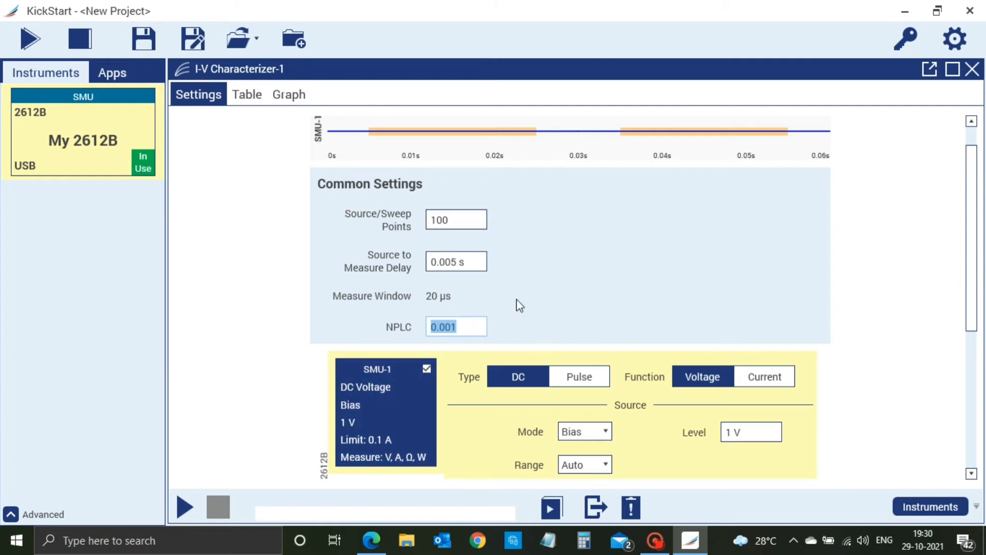
pyautogui.write('10')
pyautogui.click(520, 306)
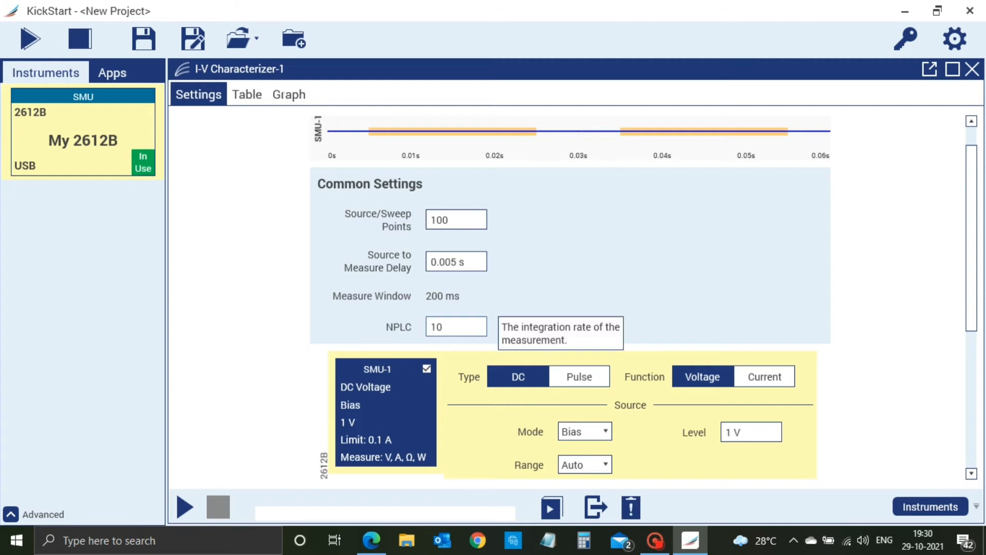
# - Set the NPLC in the common settings to 1
pyautogui.click(468, 326)
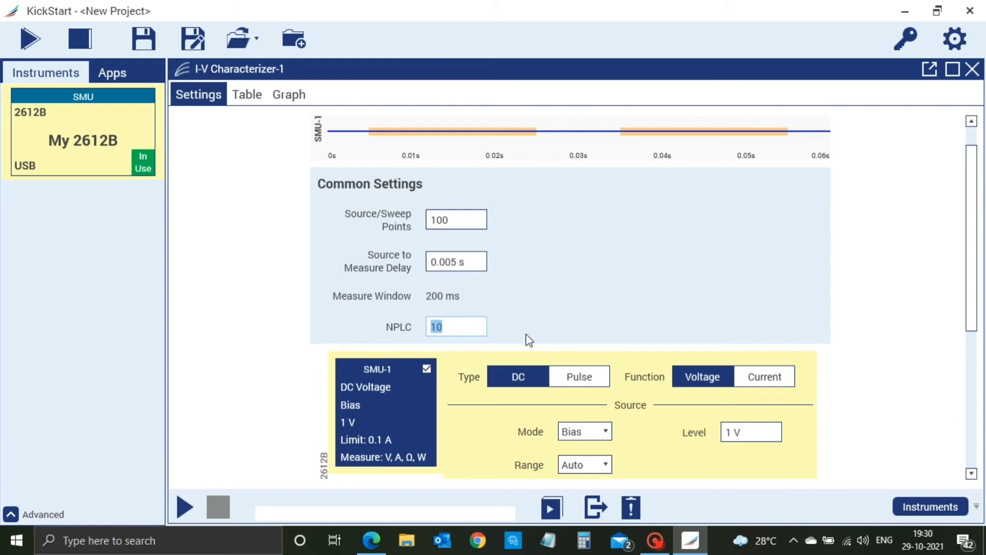
pyautogui.write('1')
pyautogui.click(564, 298)
# - Check the common and source settings, and run the SMU-1 bias test
pyautogui.scroll(-3, 567, 303)
pyautogui.scroll(3, 565, 302)
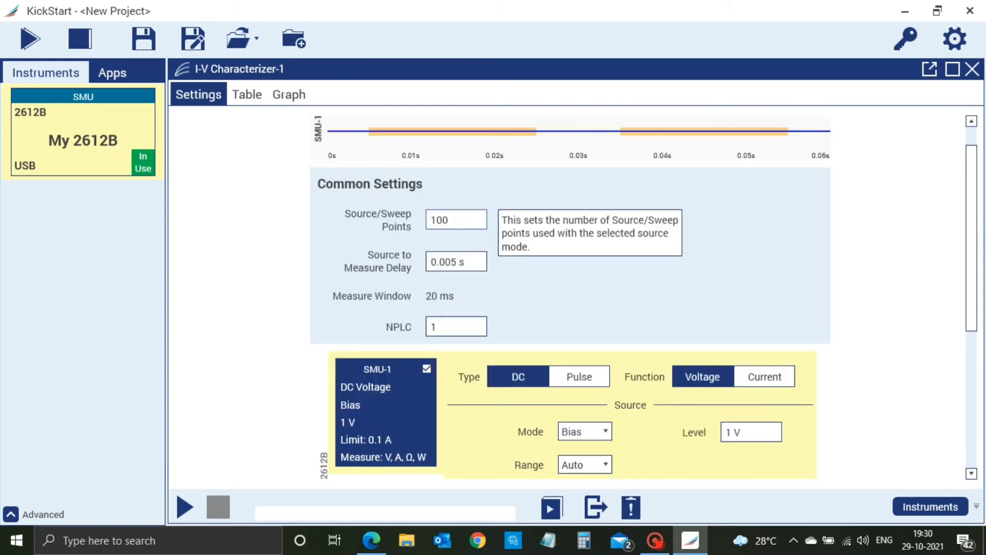
pyautogui.scroll(-2, 566, 303)
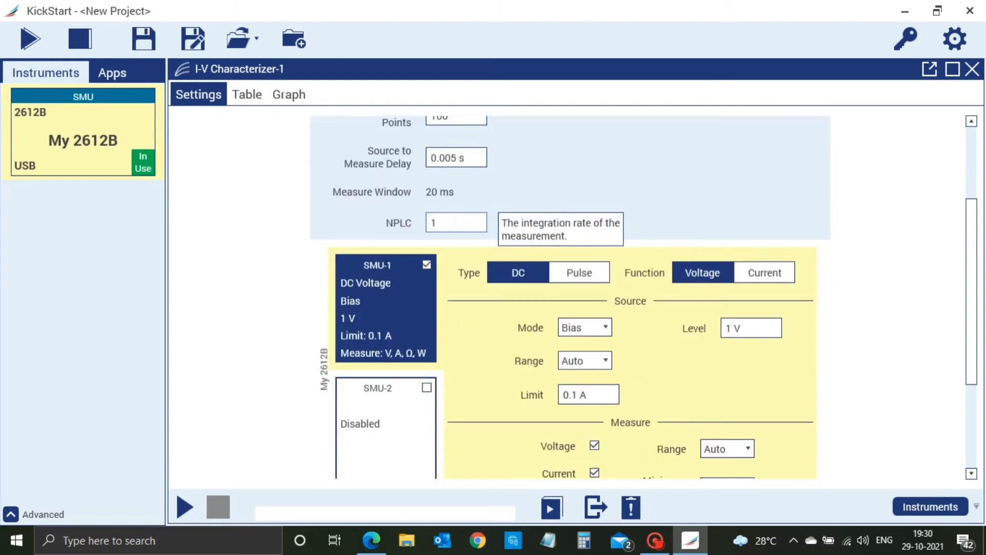
pyautogui.scroll(1, 601, 301)
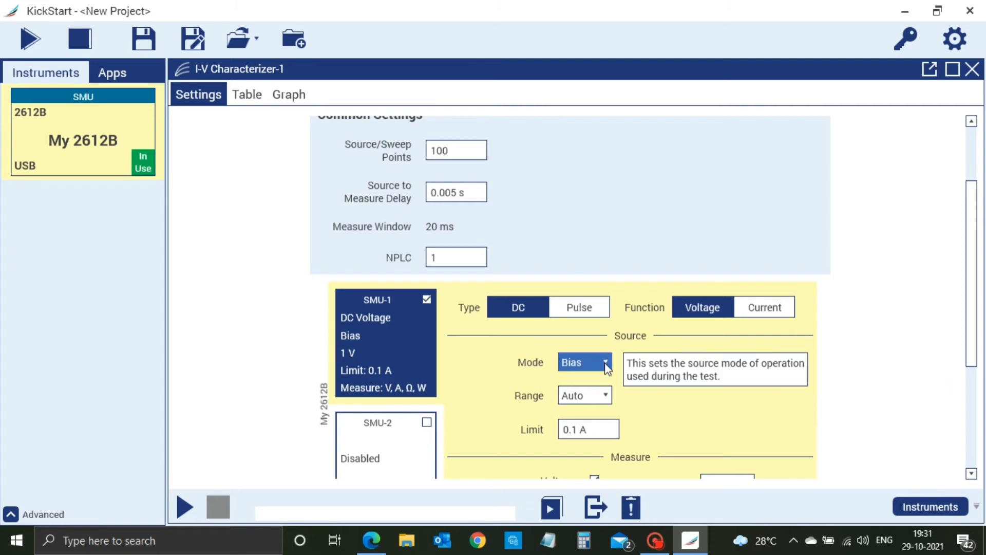
pyautogui.click(186, 509)
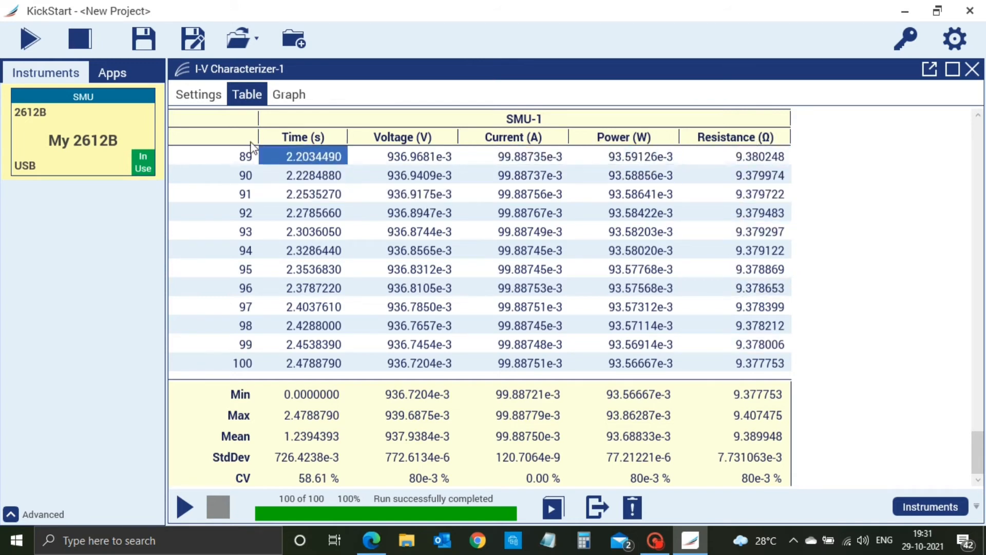
# - Return to the test settings and change the SMU-1 source mode to Sweep
pyautogui.click(208, 110)
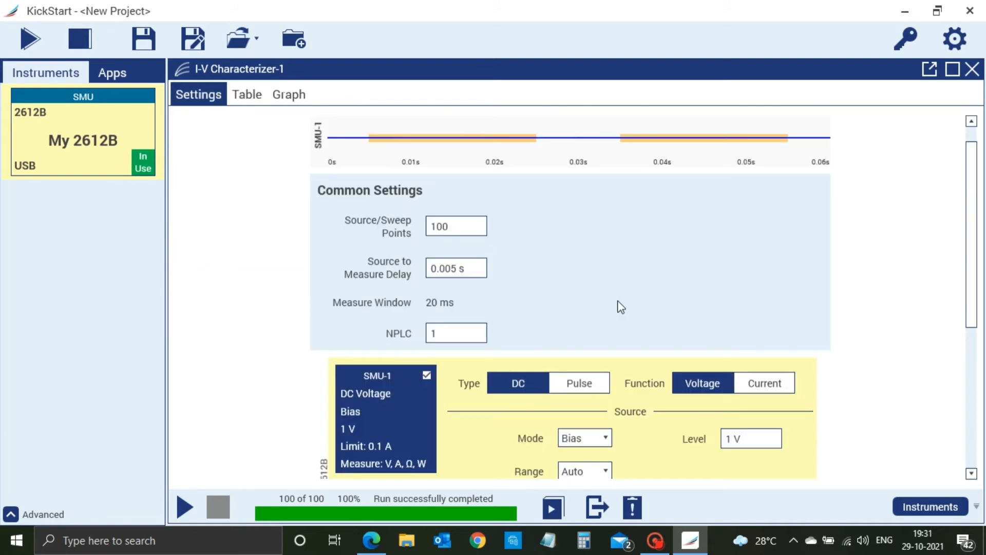
pyautogui.scroll(-2, 619, 305)
pyautogui.click(594, 366)
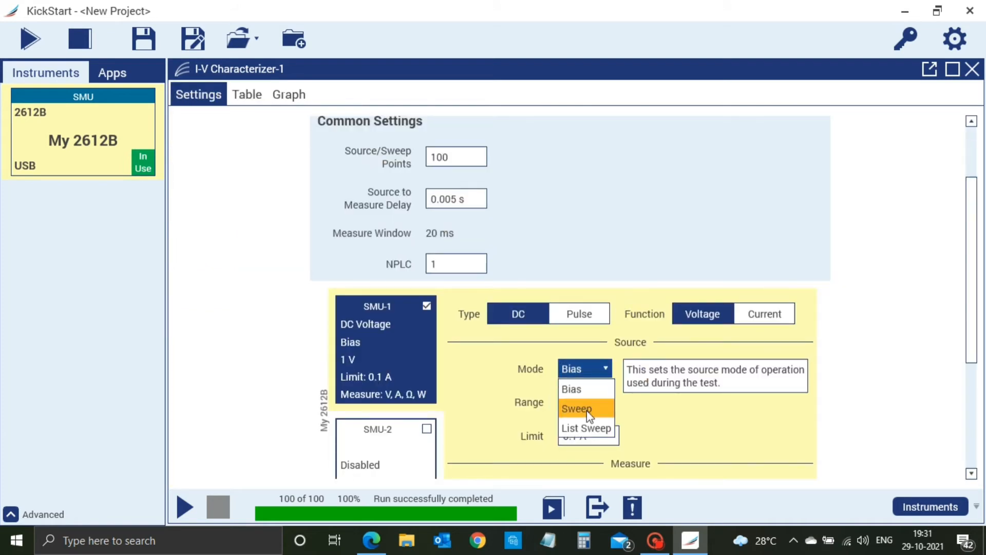
pyautogui.click(638, 248)
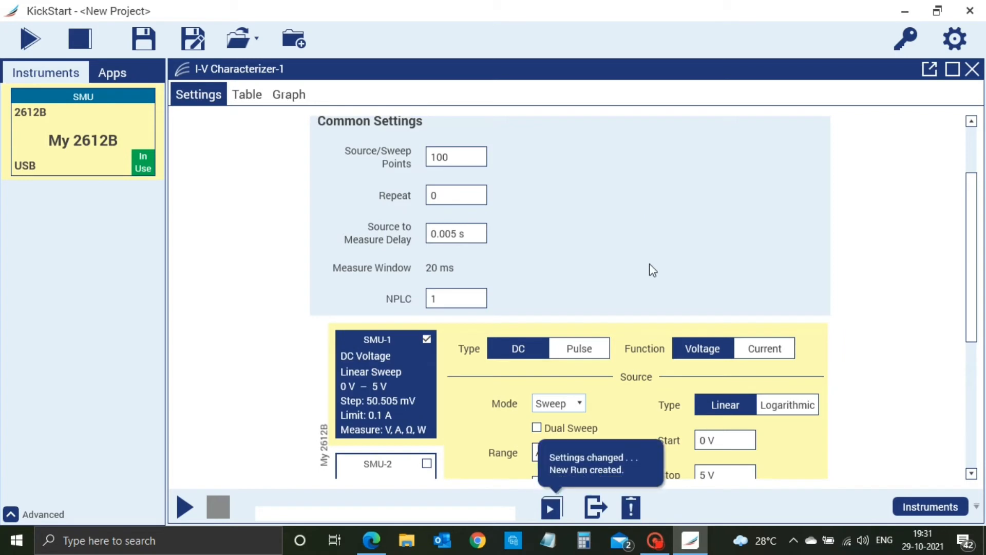
# - Set the stop voltage of the SMU-1 linear sweep to 2 V
pyautogui.scroll(-2, 651, 268)
pyautogui.click(730, 336)
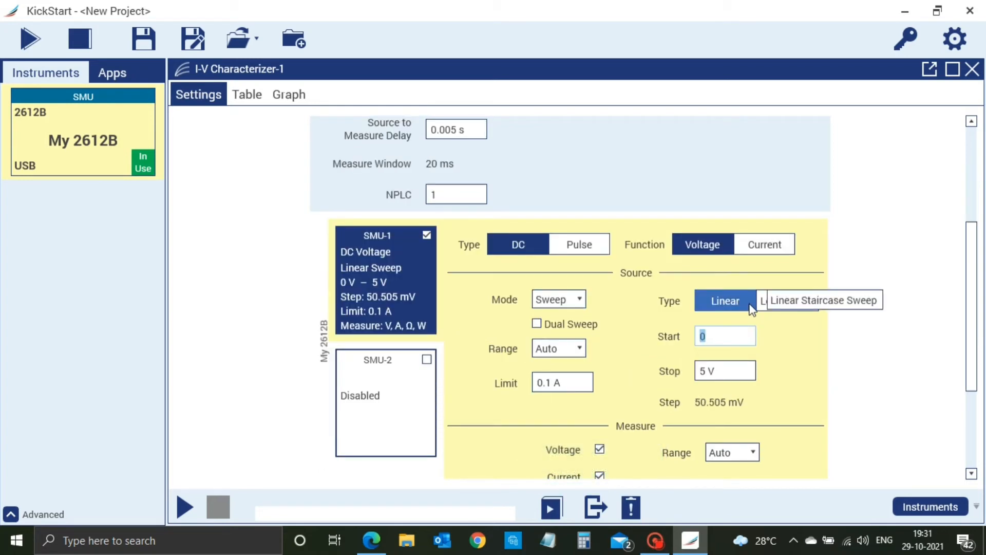
pyautogui.press('Tab')
pyautogui.write('2')
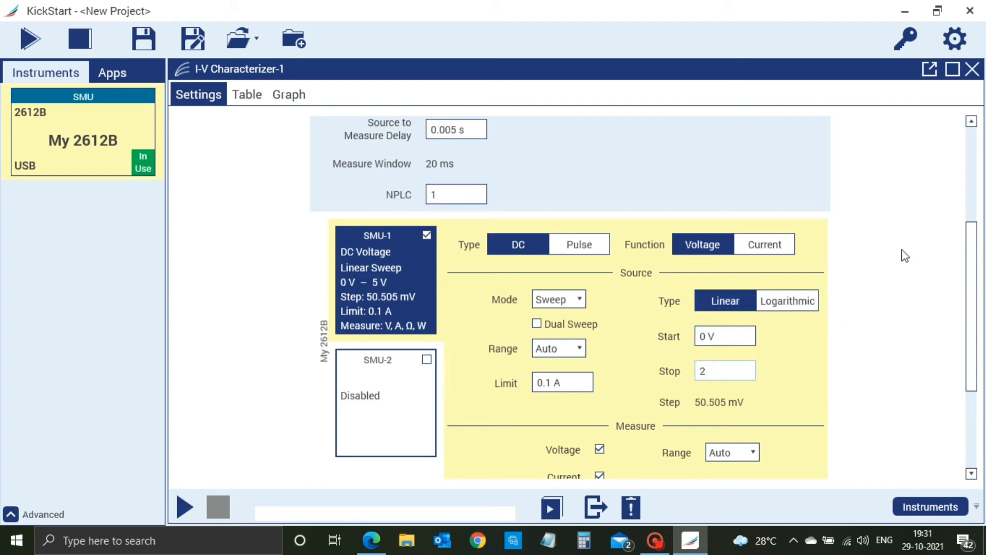
# - Set the source limit of the SMU-1 linear sweep to 0.01 A
pyautogui.scroll(-1, 895, 278)
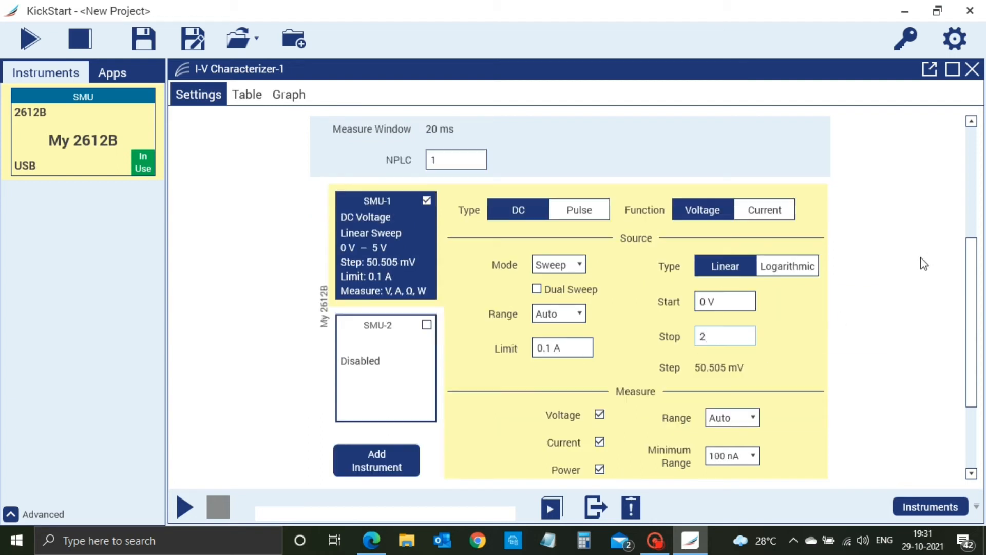
pyautogui.scroll(-1, 924, 264)
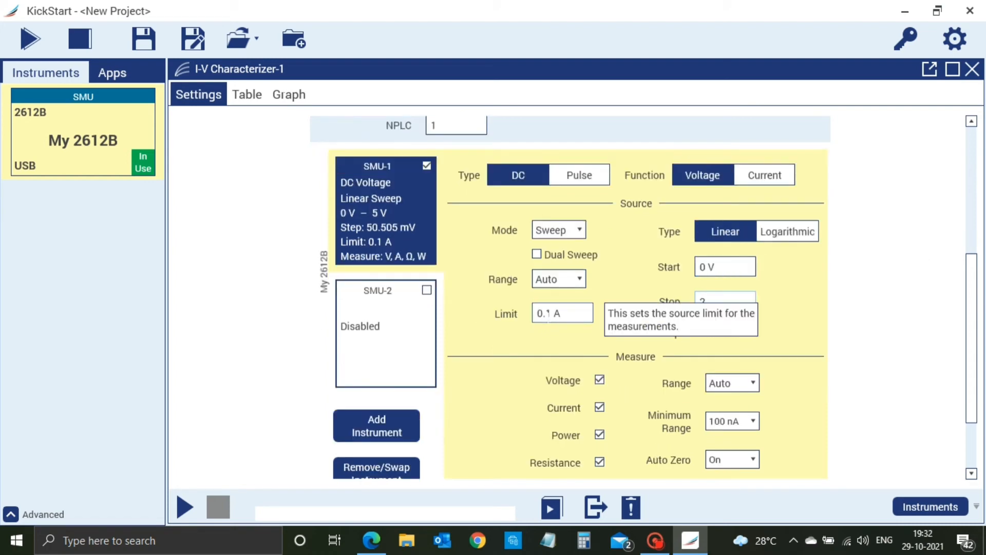
pyautogui.click(567, 313)
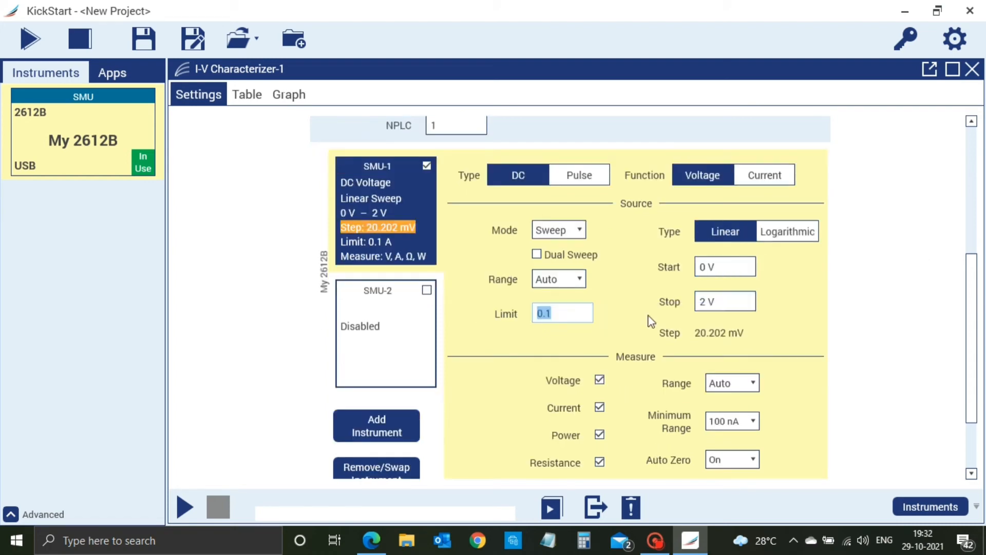
pyautogui.click(573, 320)
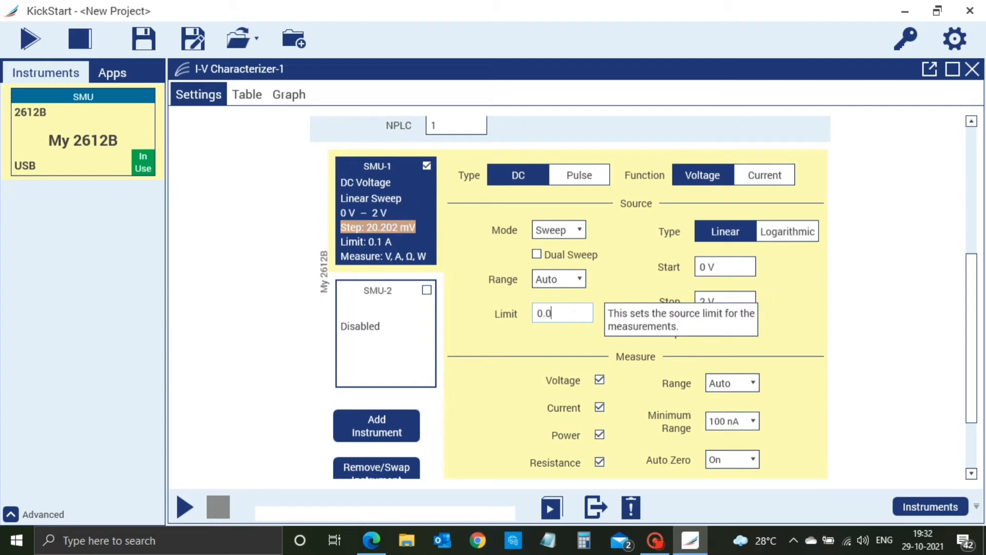
pyautogui.click(926, 245)
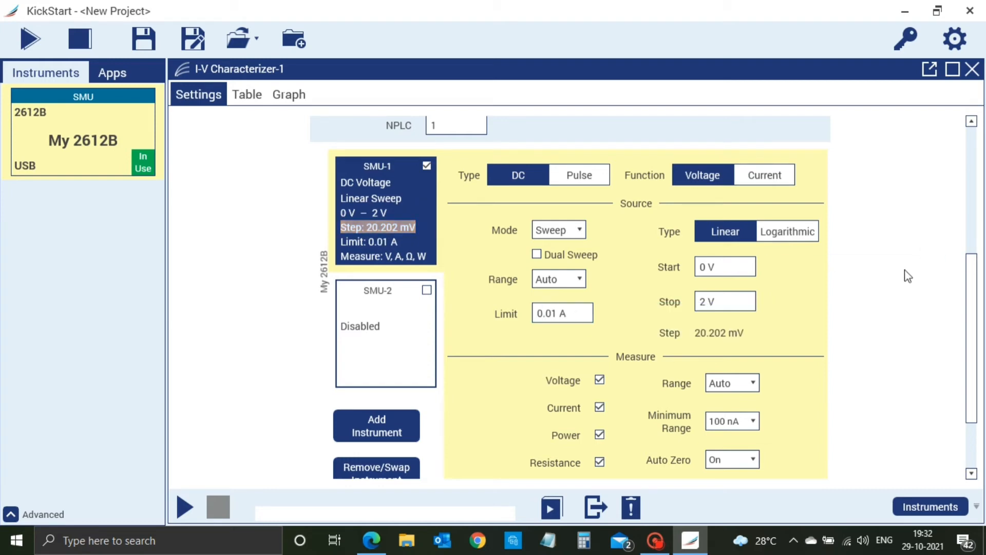
# - Set the source/sweep points in the common settings to 1000 and check the SMU-1 sweep's step size
pyautogui.scroll(-2, 908, 276)
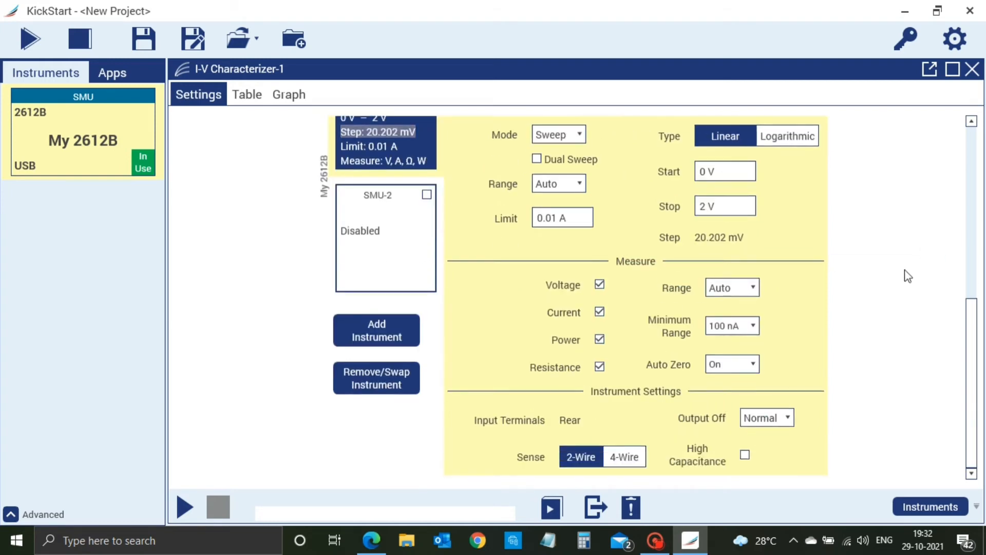
pyautogui.scroll(1, 906, 276)
pyautogui.scroll(-1, 908, 276)
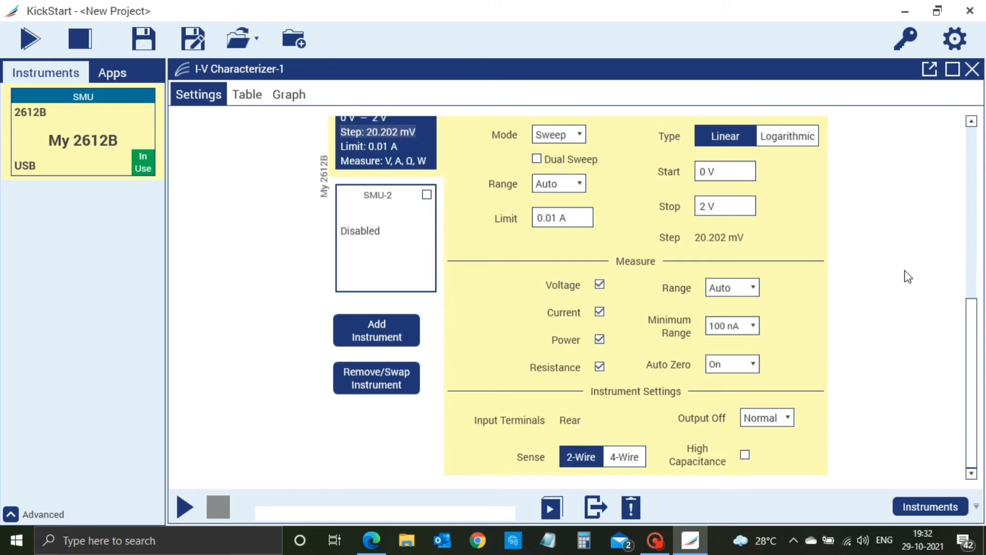
pyautogui.scroll(5, 908, 276)
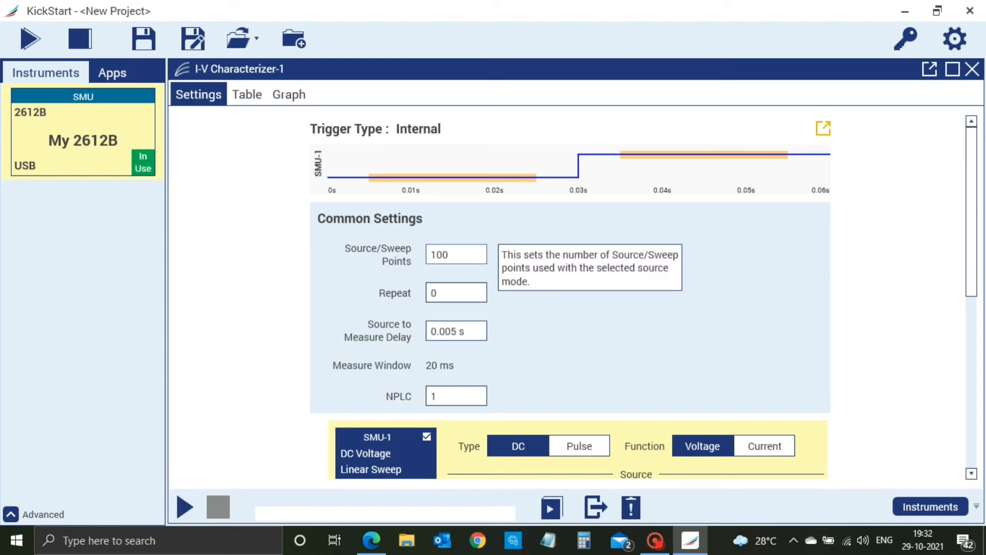
pyautogui.scroll(-5, 674, 286)
pyautogui.moveTo(717, 390)
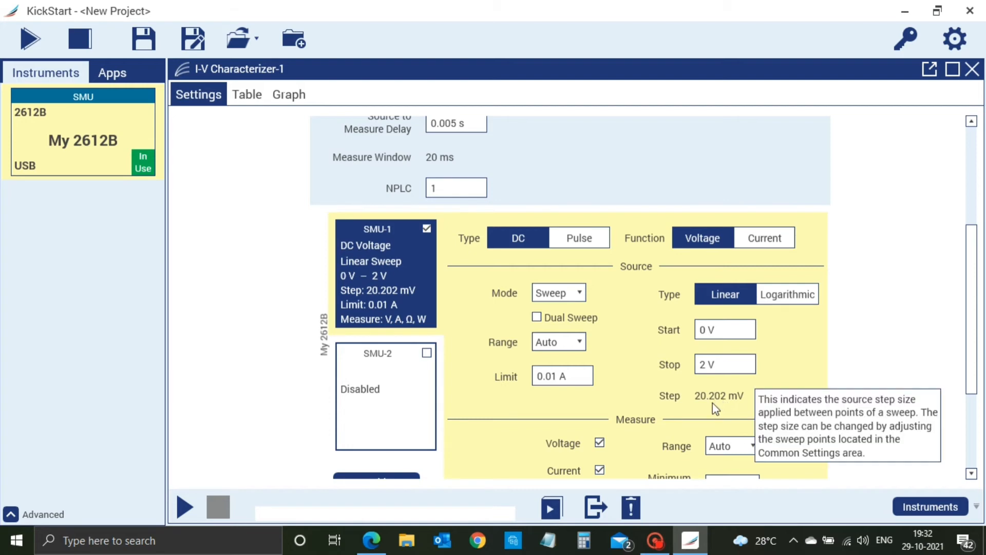
pyautogui.scroll(3, 539, 238)
pyautogui.click(451, 191)
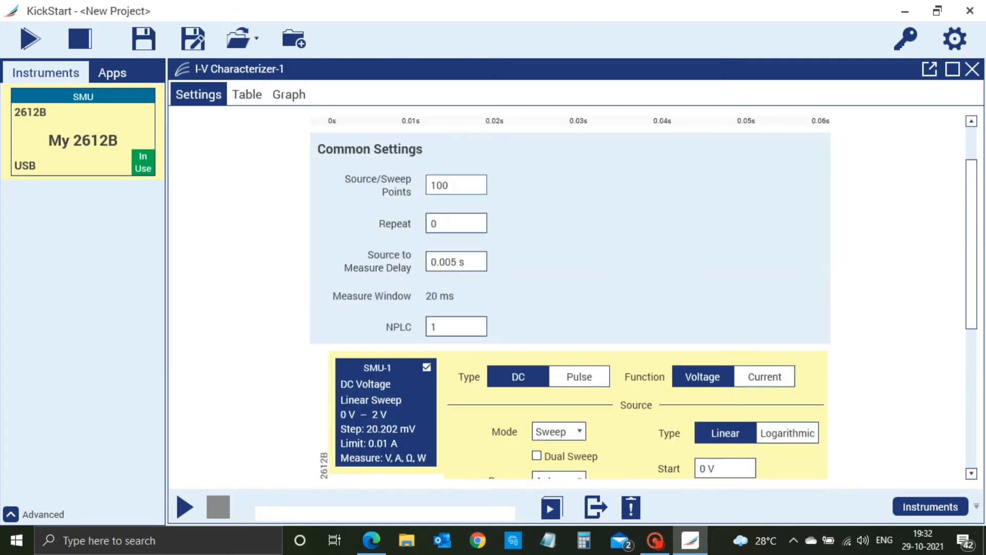
pyautogui.click(463, 185)
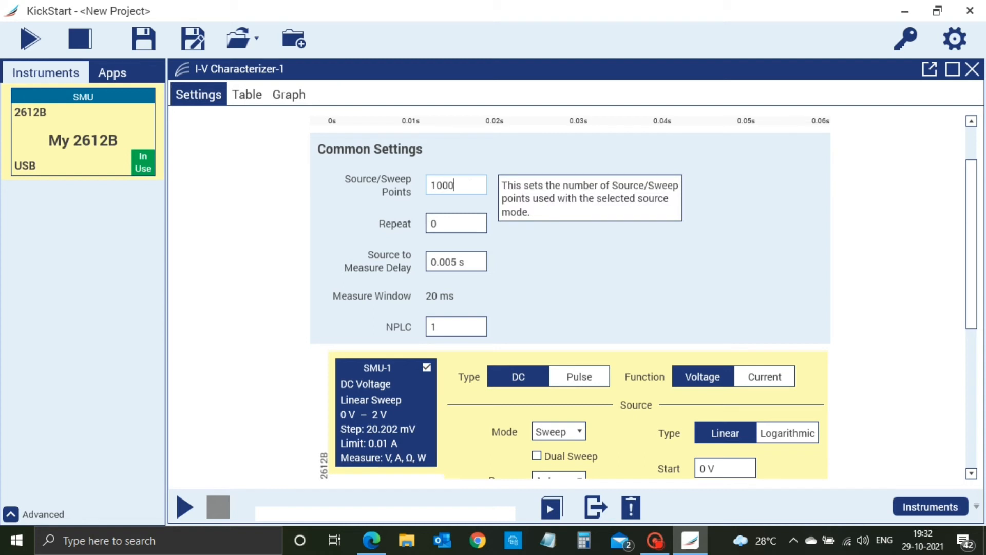
pyautogui.click(705, 265)
pyautogui.scroll(-2, 705, 264)
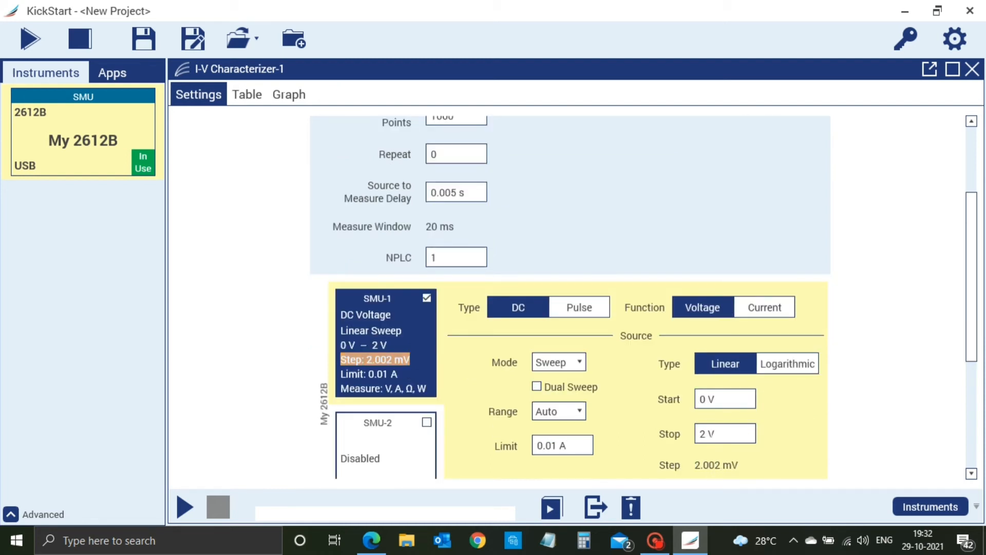
pyautogui.moveTo(706, 472)
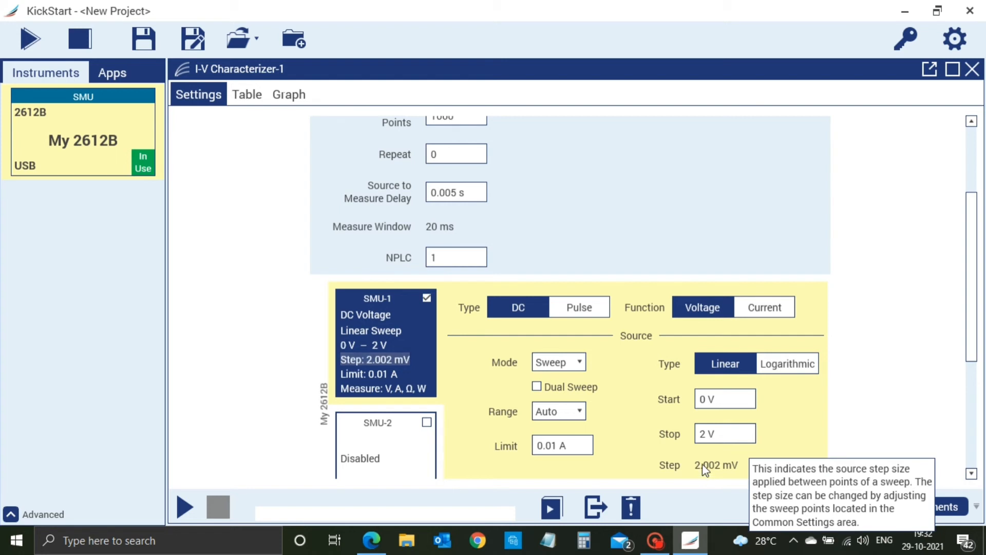
# - Switch to the graph view and run the SMU-1 linear voltage sweep
pyautogui.scroll(3, 625, 278)
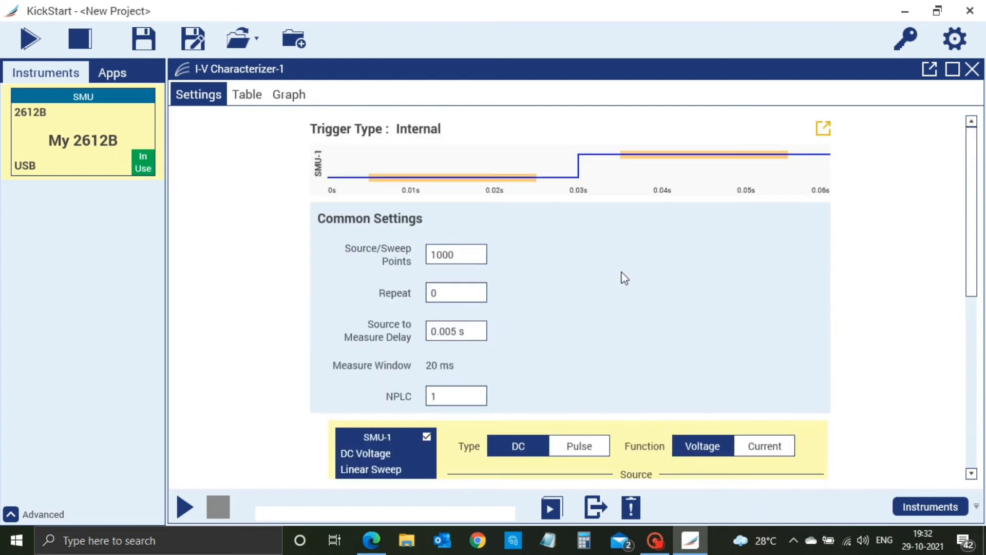
pyautogui.click(252, 99)
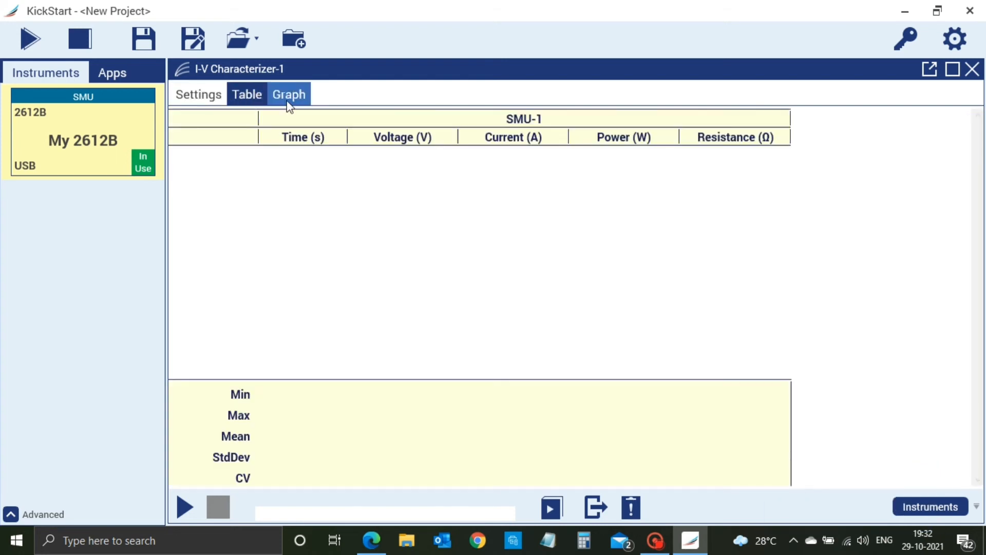
pyautogui.click(289, 100)
pyautogui.click(185, 507)
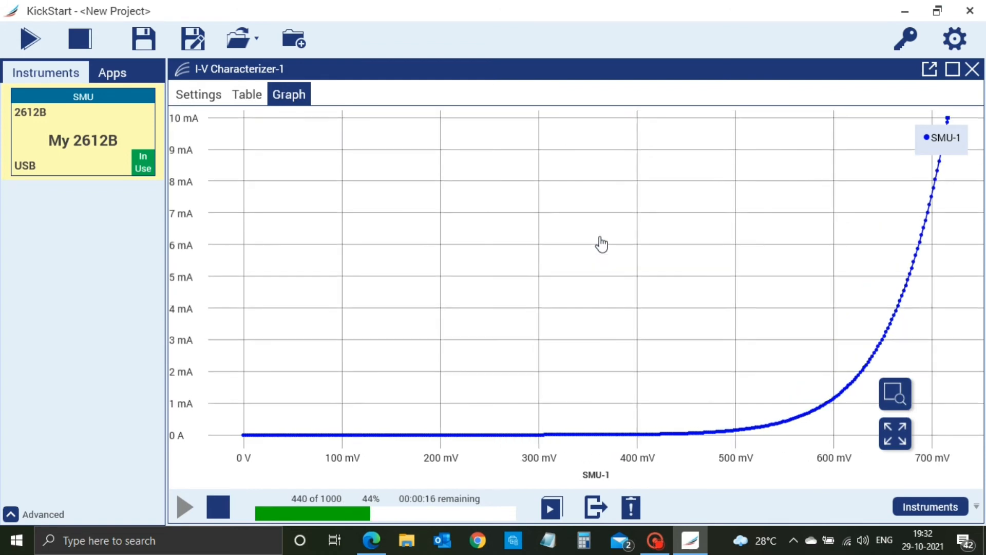
pyautogui.moveTo(950, 120)
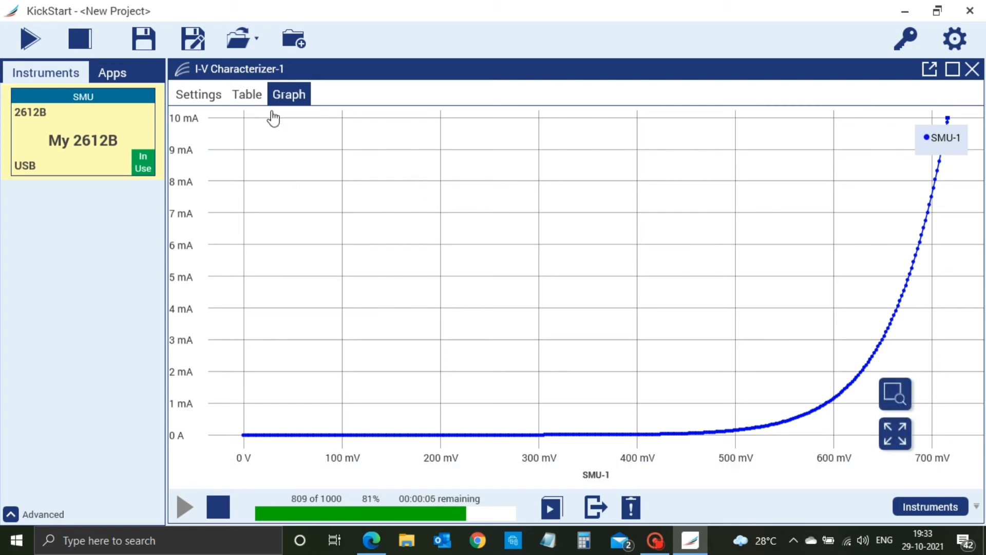
# - Examine the table of SMU-1 voltage, current, power and resistance readings while the sweep finishes
pyautogui.click(247, 96)
pyautogui.click(577, 178)
pyautogui.click(622, 215)
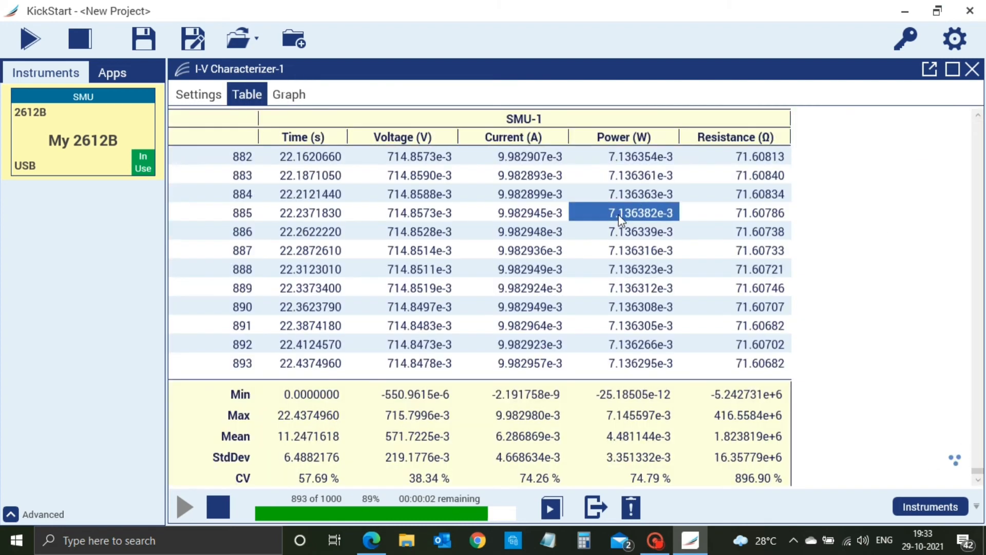
pyautogui.scroll(-5, 679, 224)
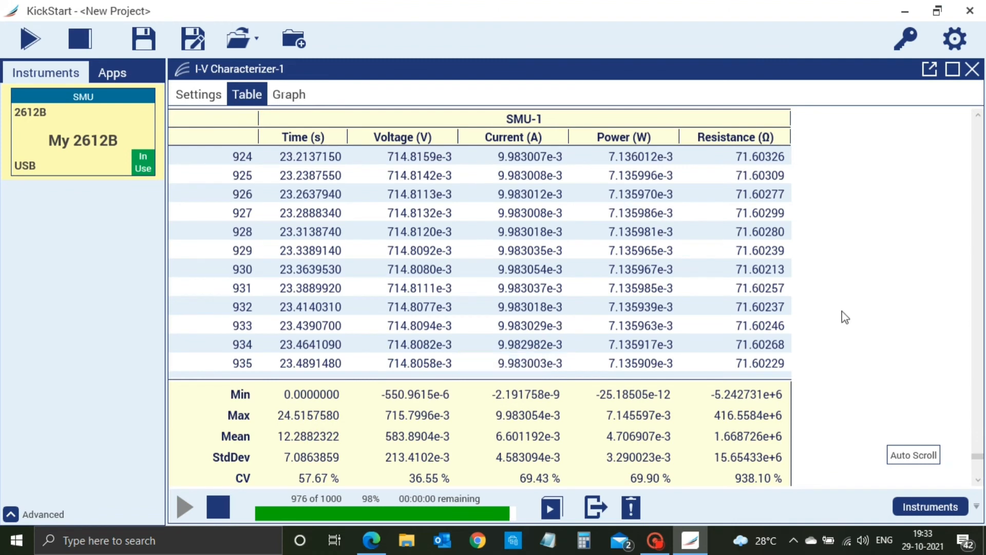
pyautogui.scroll(-4, 832, 340)
pyautogui.click(411, 326)
pyautogui.scroll(-3, 411, 333)
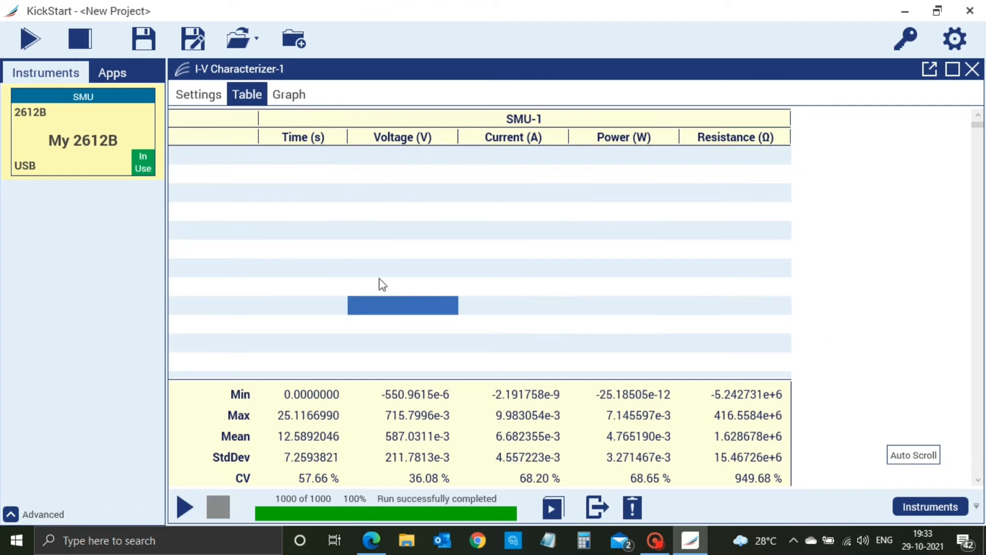
# - Return to the graph and zoom in on the rising part of the curve between about 610 and 680 mV
pyautogui.click(290, 101)
pyautogui.moveTo(837, 273)
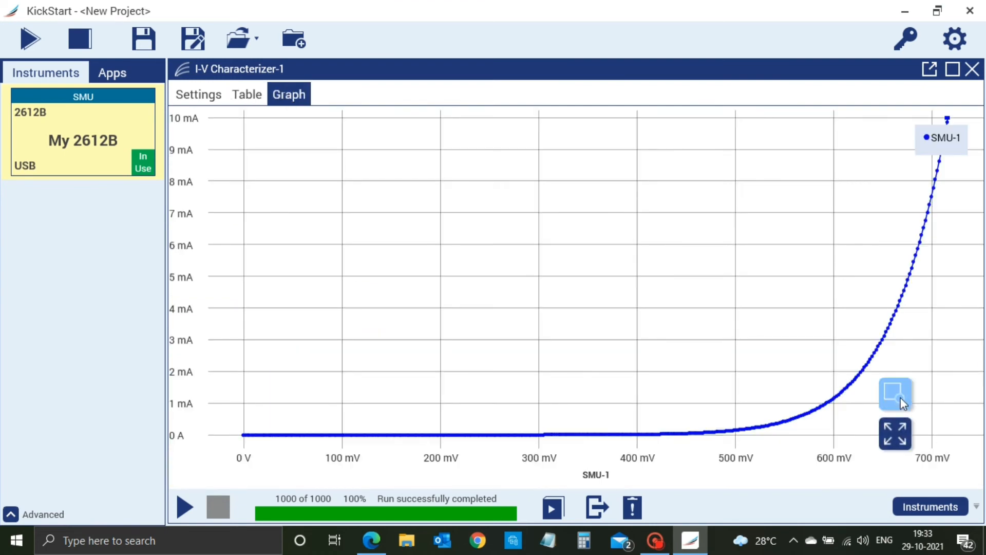
pyautogui.moveTo(842, 269); pyautogui.dragTo(915, 372)
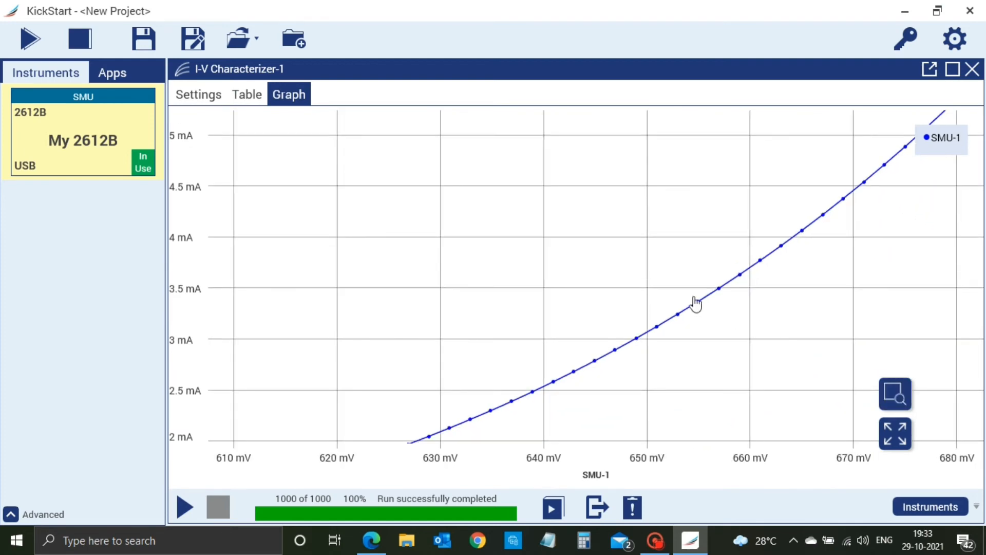
# - Place cursors on the SMU-1 curve at the 654.9447 mV and 667.0027 mV points, and restore the full graph view
pyautogui.moveTo(697, 304)
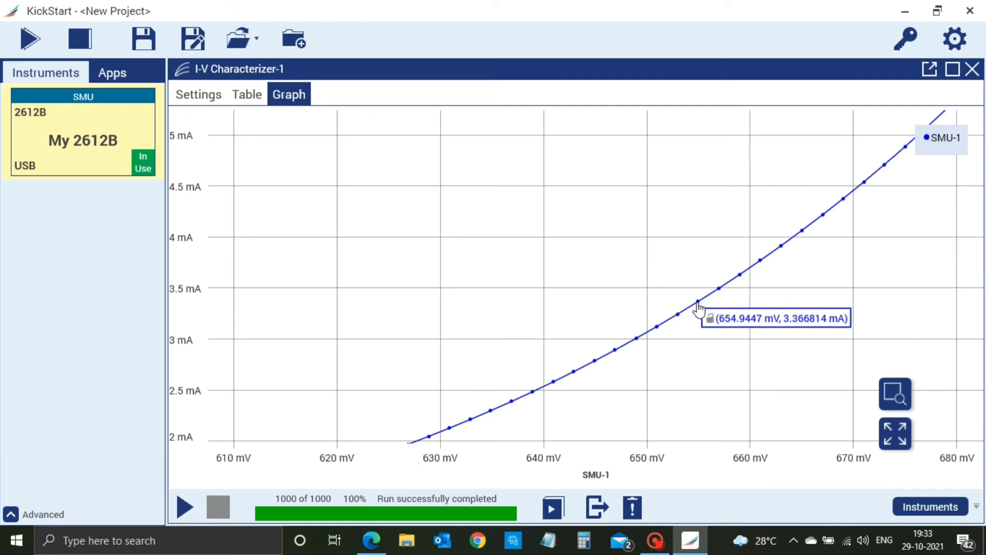
pyautogui.rightClick(699, 305)
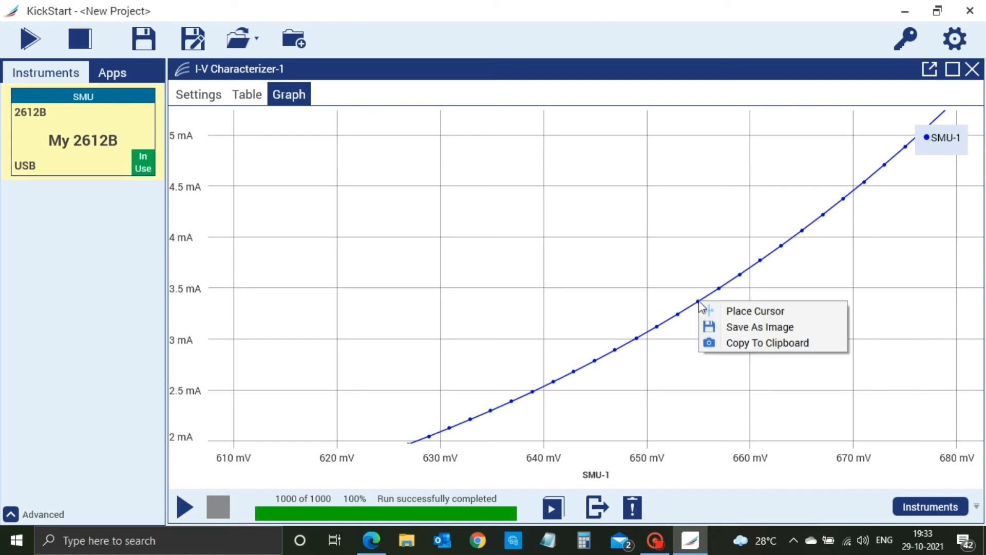
pyautogui.click(731, 311)
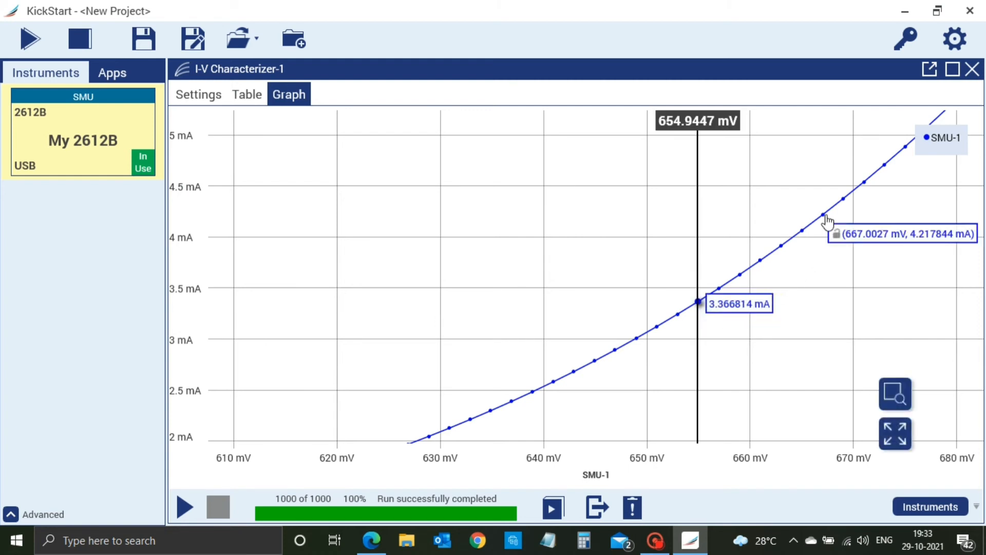
pyautogui.rightClick(824, 220)
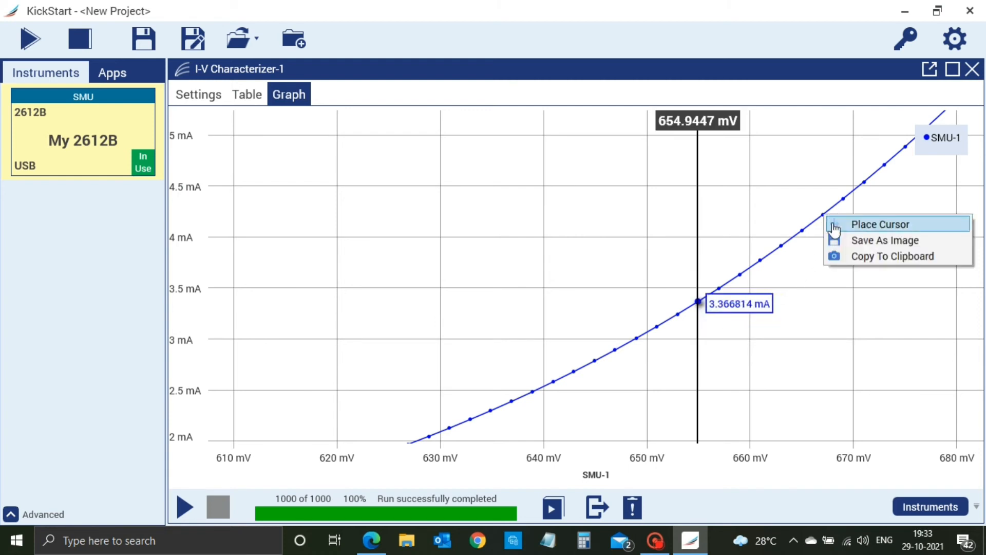
pyautogui.click(833, 226)
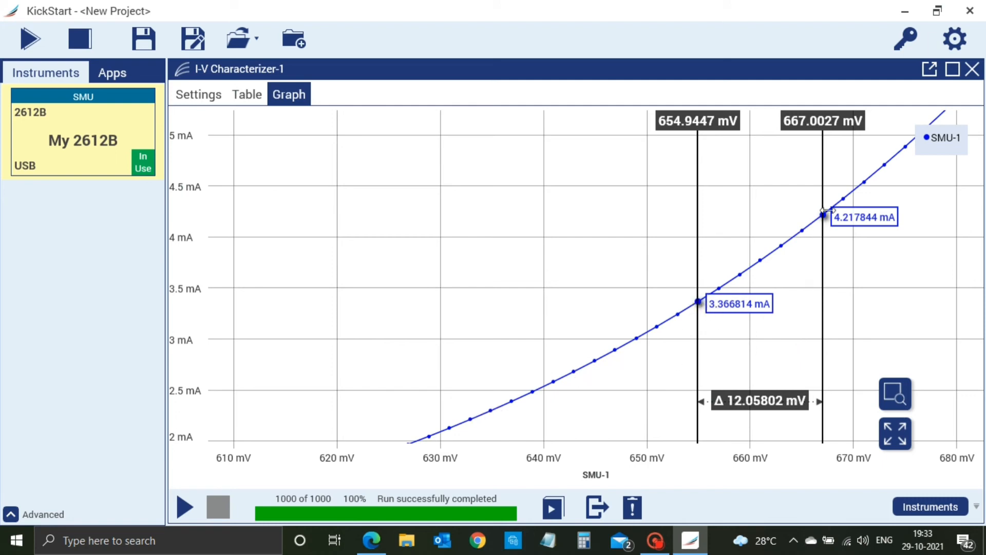
pyautogui.click(930, 136)
pyautogui.click(896, 432)
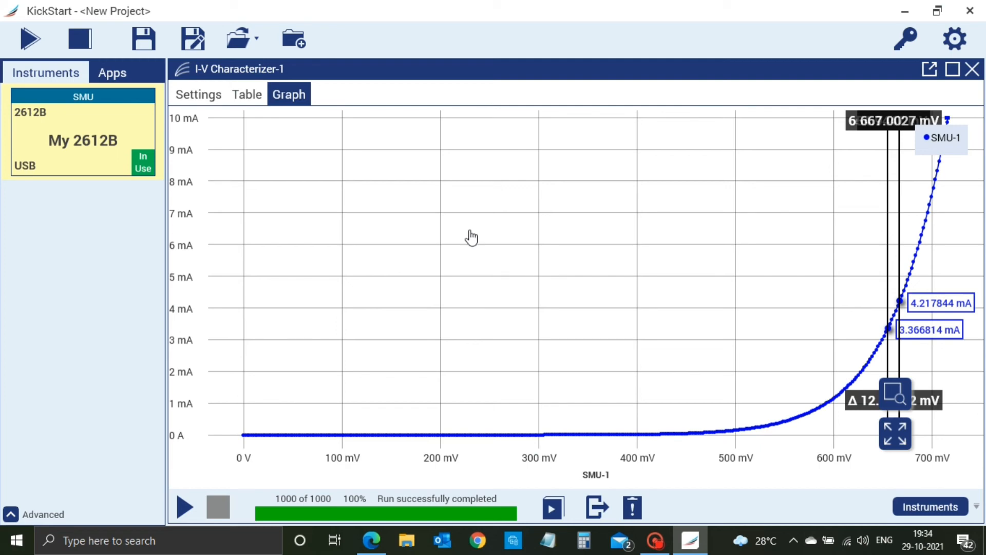
# - Review the sweep settings, then load Run 1 from the run history and view its graph and settings
pyautogui.click(204, 105)
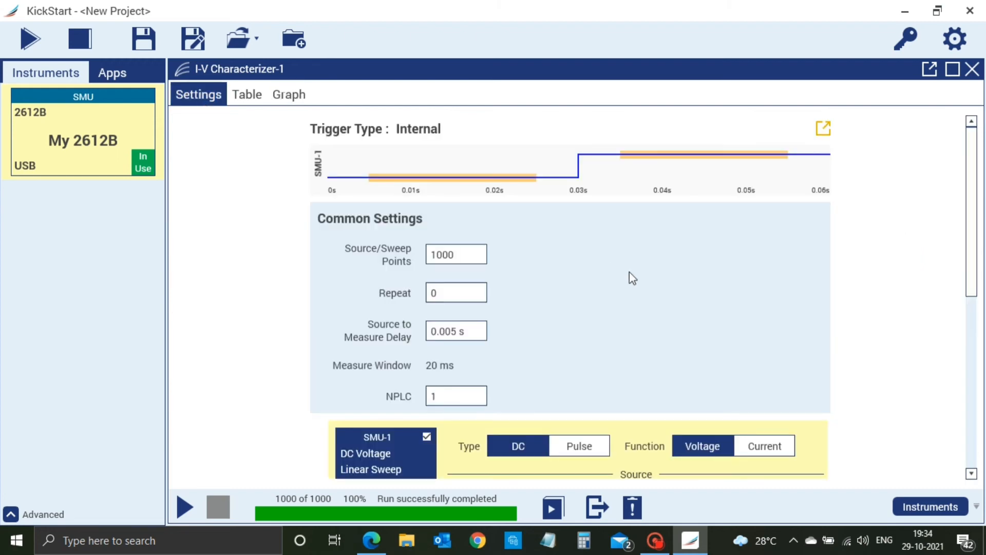
pyautogui.scroll(-10, 630, 273)
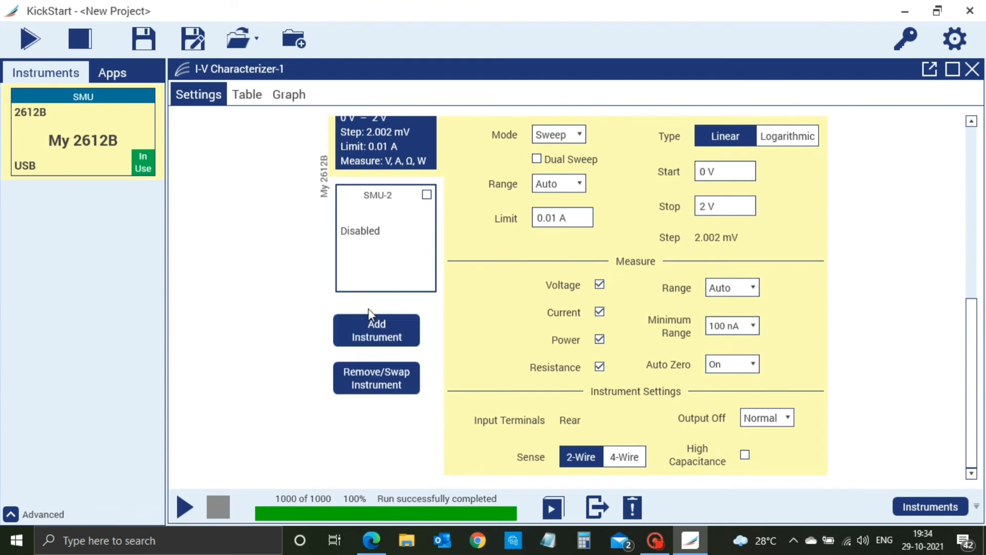
pyautogui.click(557, 514)
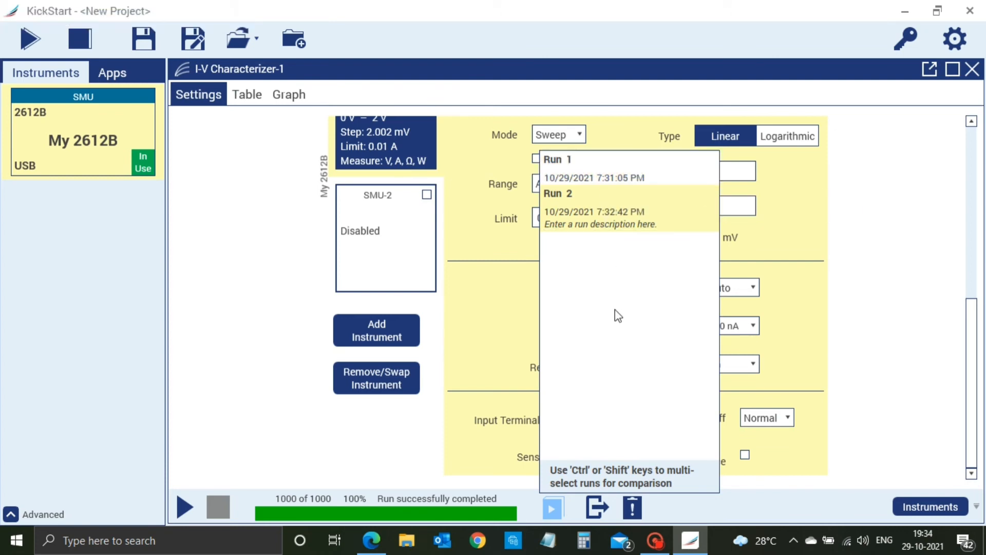
pyautogui.click(275, 98)
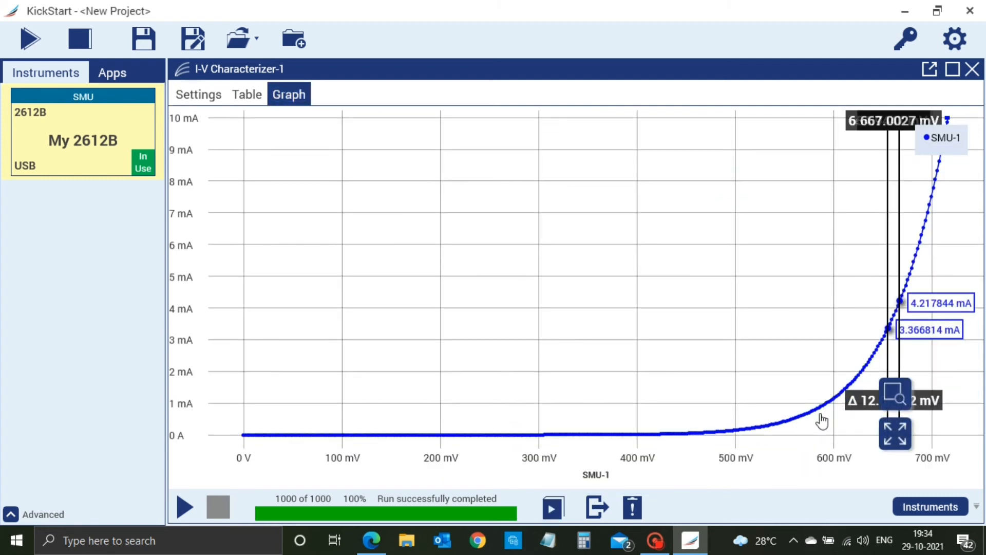
pyautogui.click(553, 511)
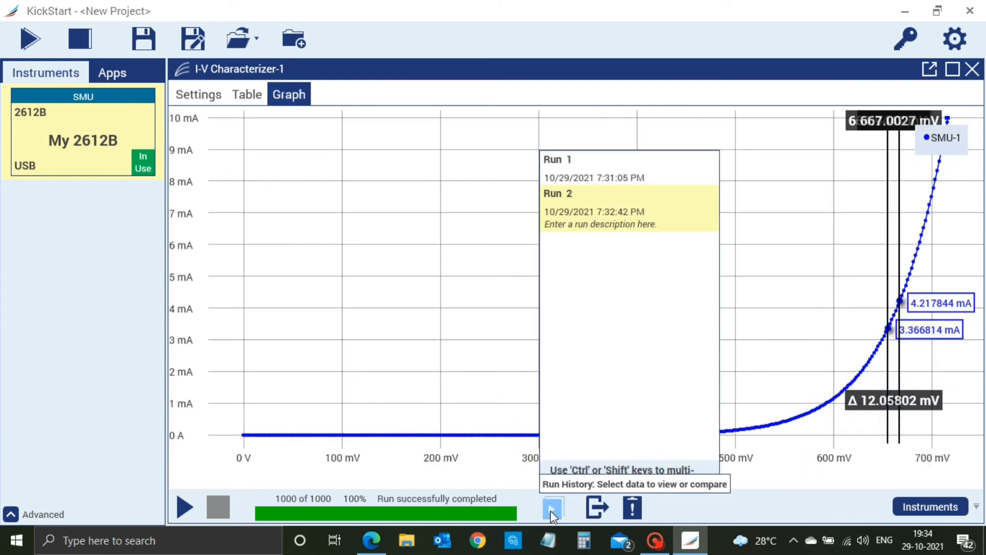
pyautogui.click(610, 171)
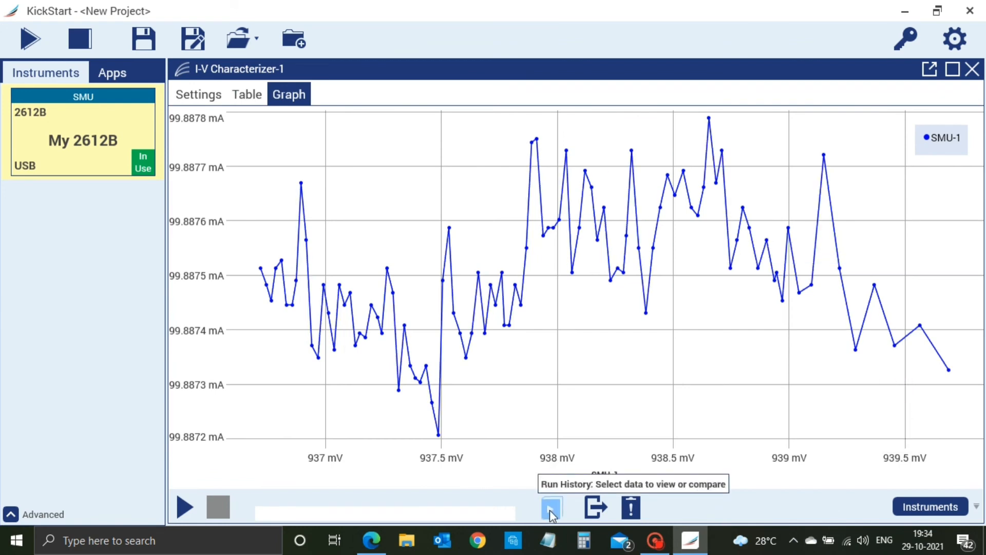
pyautogui.click(201, 98)
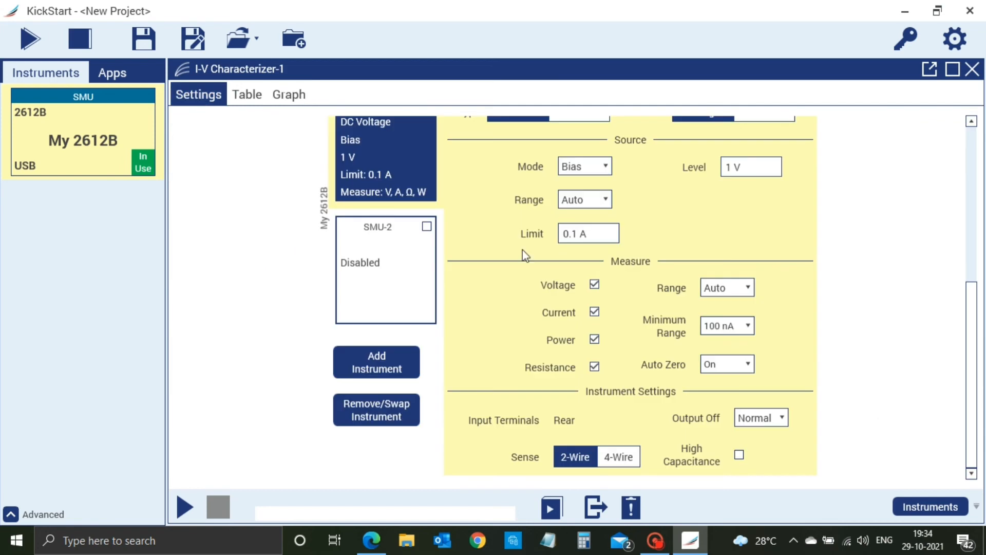
# - Switch SMU-1's source mode from Bias to Sweep and set the linear sweep's stop level to 3 V
pyautogui.scroll(5, 547, 264)
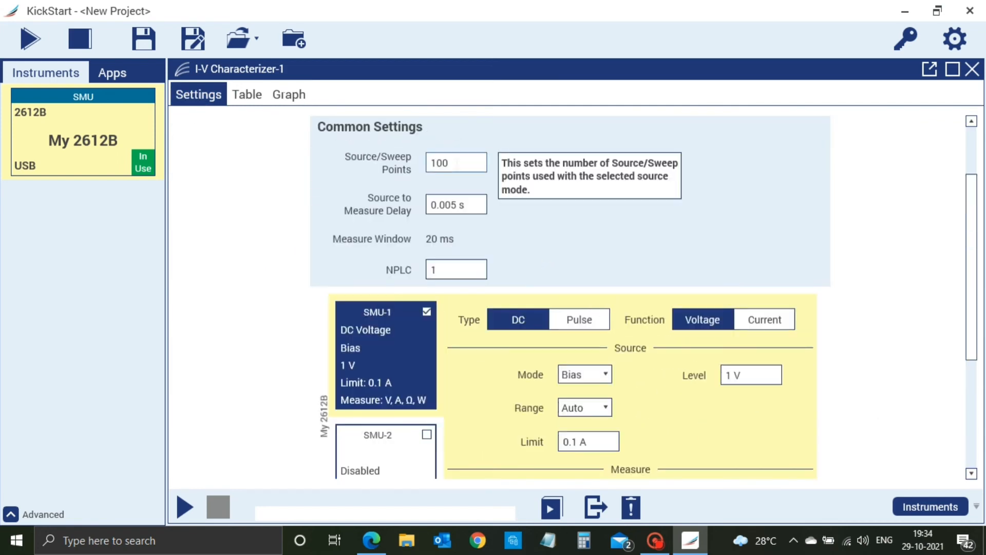
pyautogui.doubleClick(442, 163)
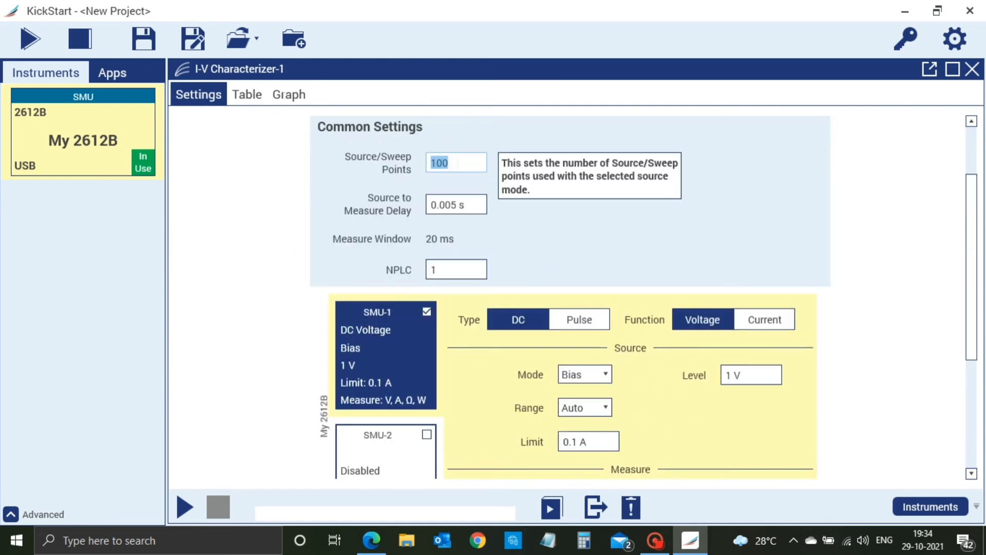
pyautogui.click(543, 241)
pyautogui.click(591, 372)
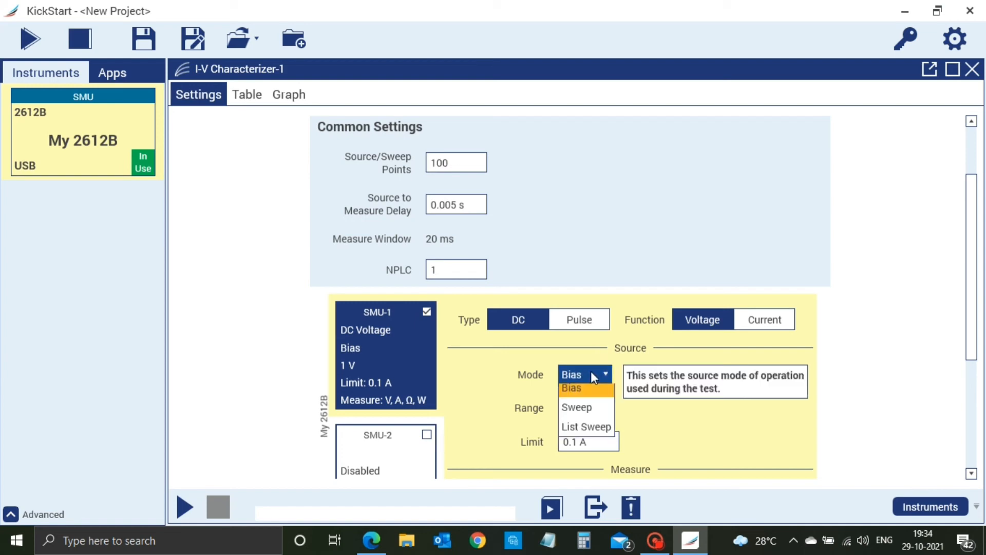
pyautogui.click(591, 420)
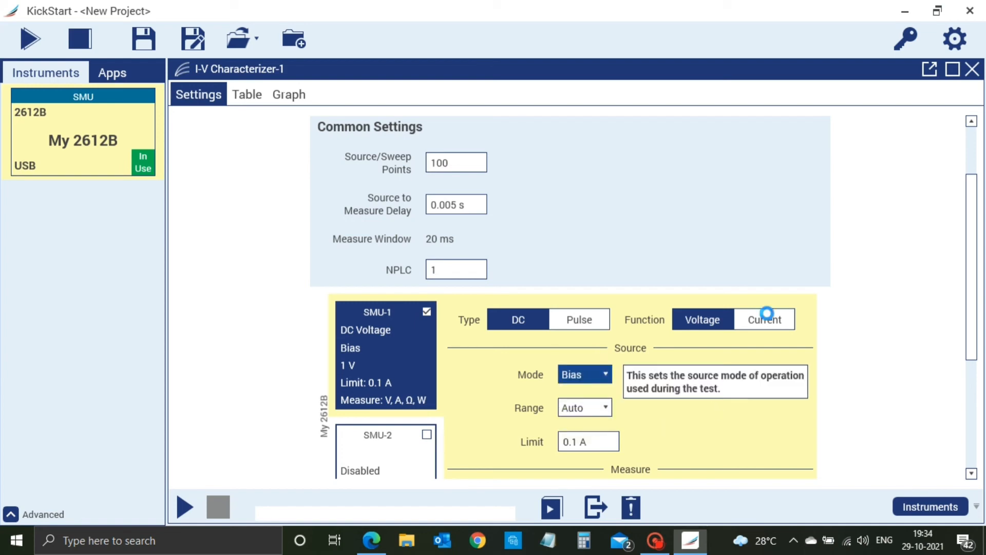
pyautogui.scroll(-3, 719, 185)
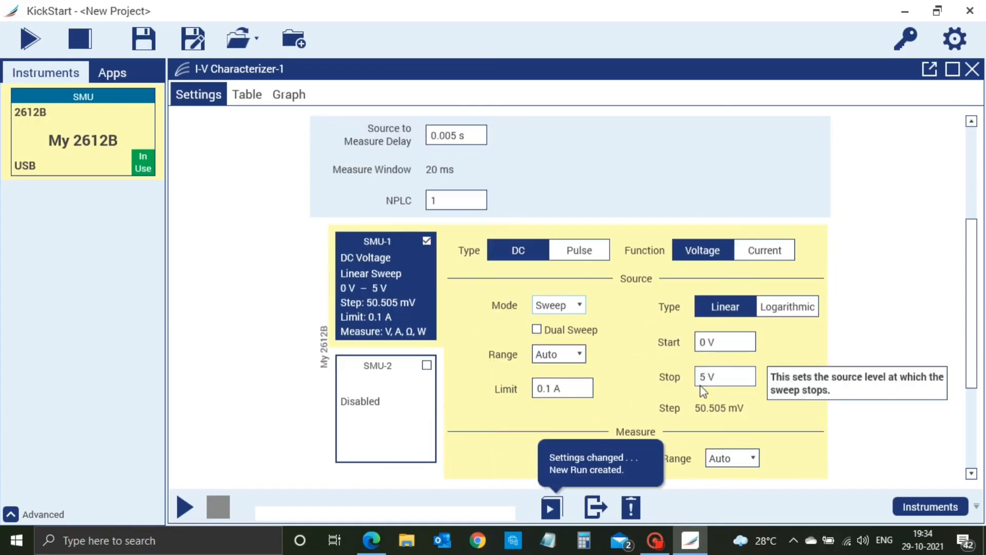
pyautogui.click(702, 380)
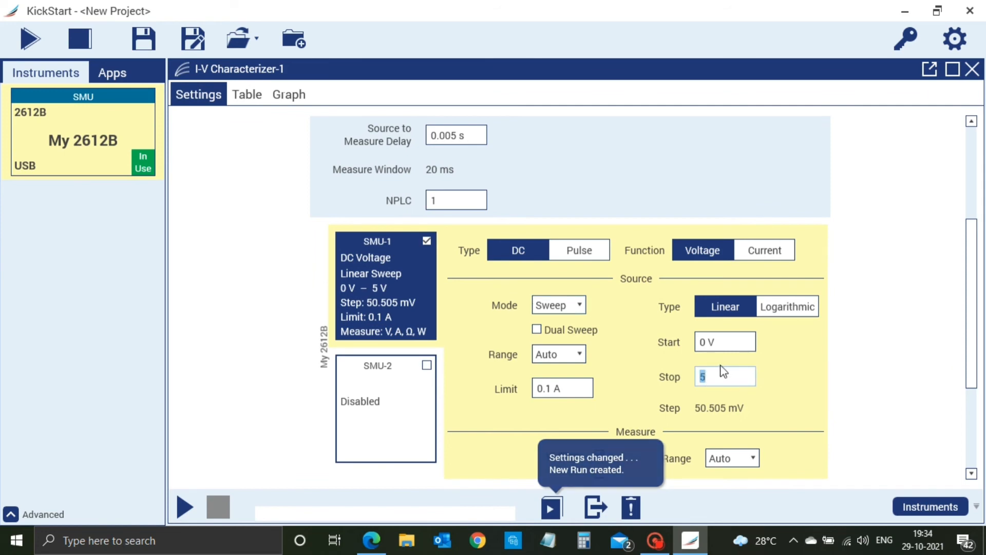
pyautogui.write('3')
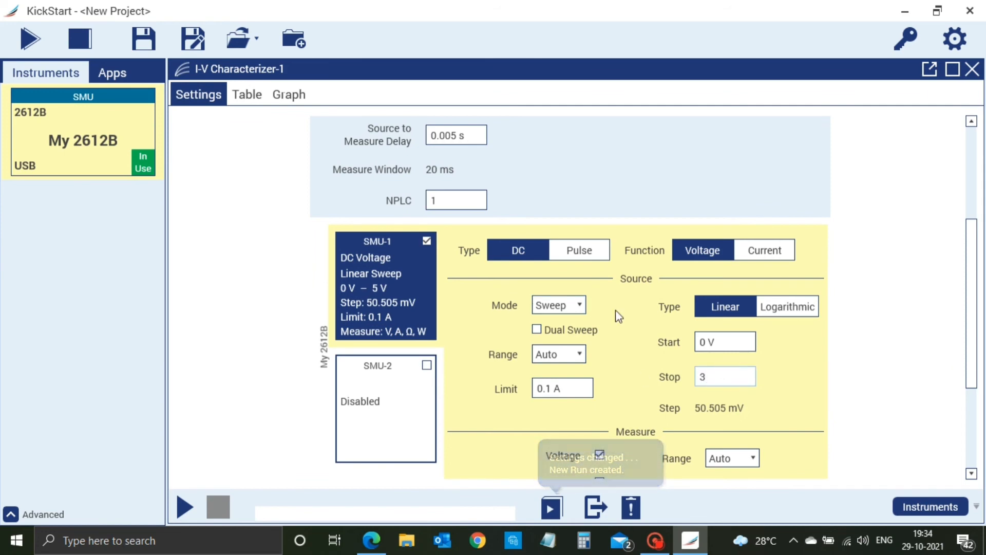
pyautogui.click(633, 168)
# - Check the common sweep settings, run the 0 V to 3 V sweep, and view its graph
pyautogui.scroll(3, 576, 205)
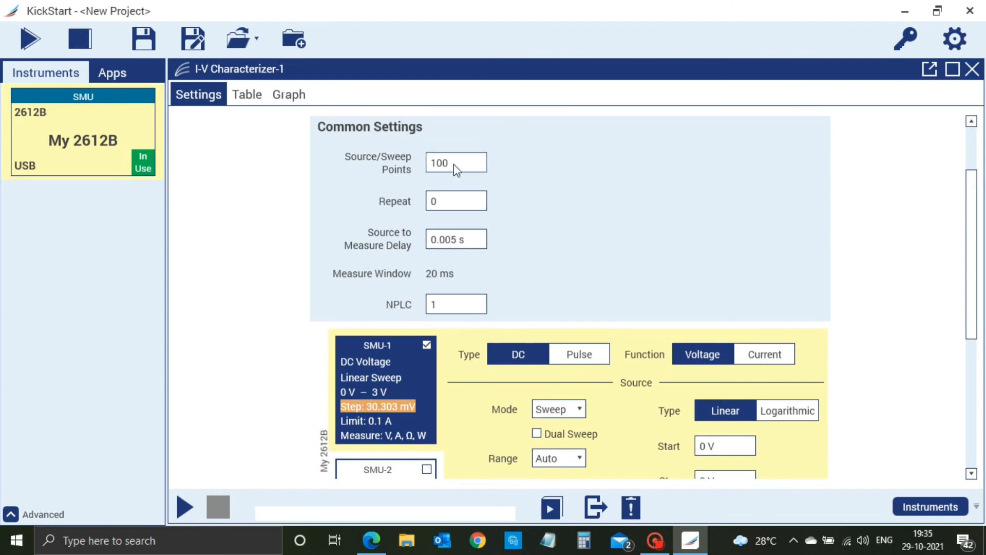
pyautogui.scroll(-1, 580, 327)
pyautogui.scroll(1, 456, 227)
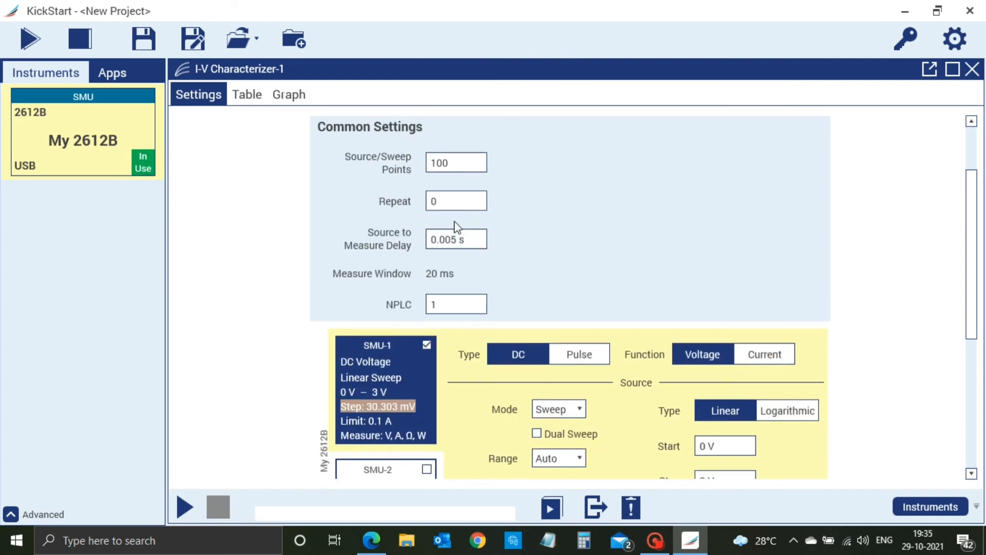
pyautogui.scroll(-2, 456, 226)
pyautogui.click(184, 507)
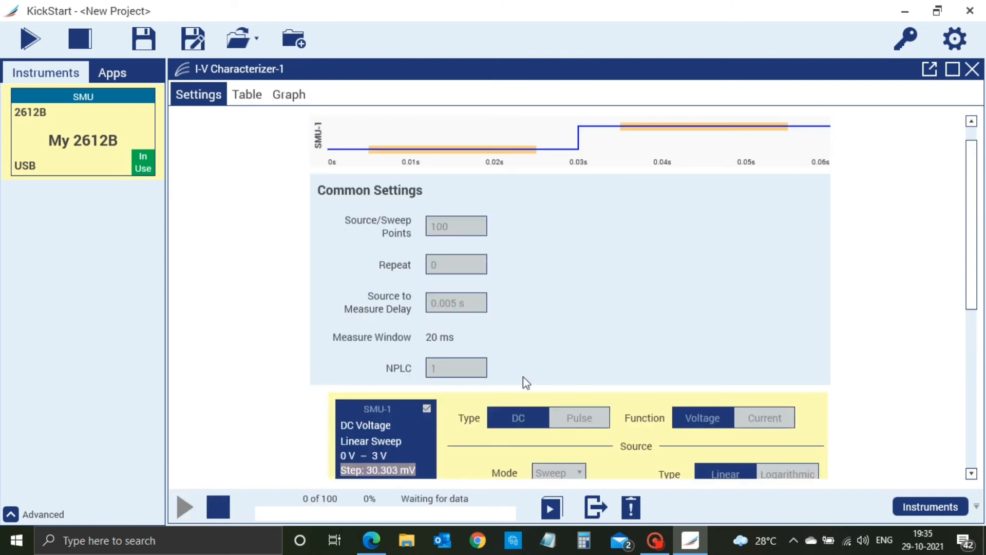
pyautogui.click(556, 514)
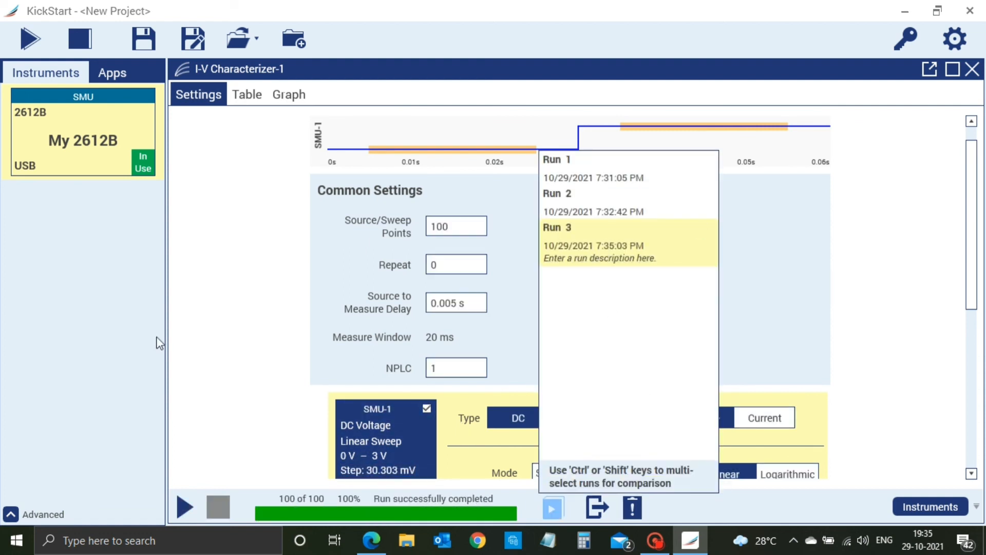
pyautogui.click(199, 322)
pyautogui.click(295, 100)
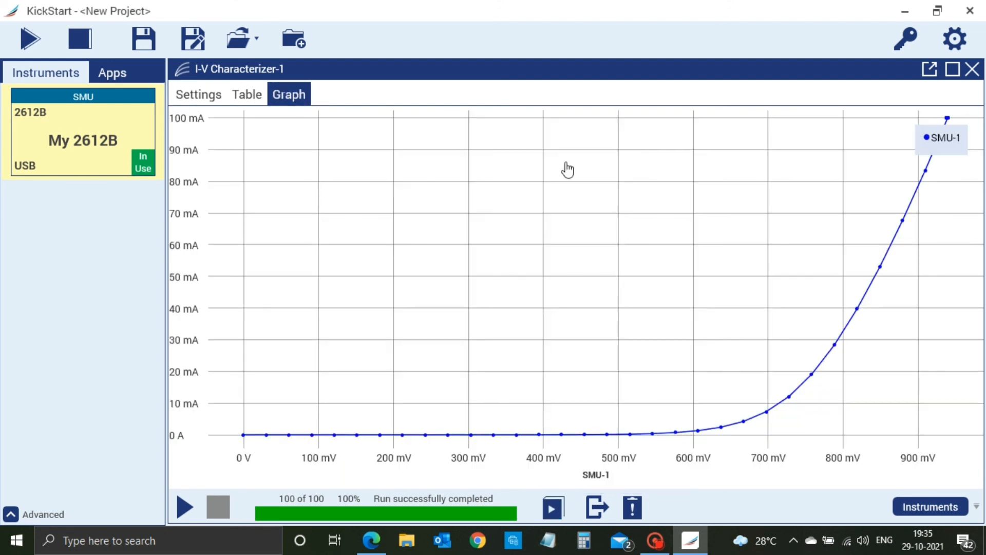
# - Add Run 2 to the Run 3 selection in the run history to compare both curves on the graph
pyautogui.click(549, 509)
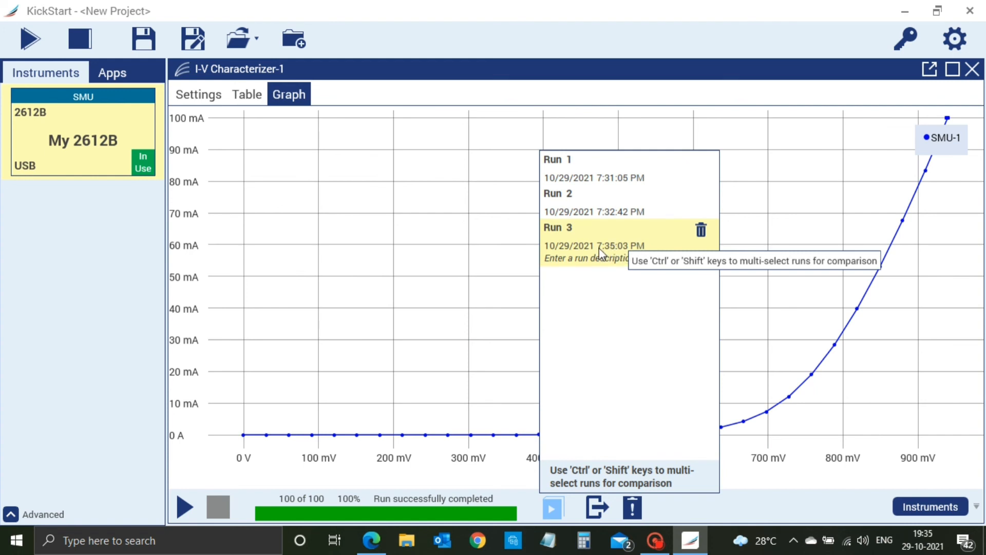
pyautogui.keyDown('ctrl'); pyautogui.click(606, 207); pyautogui.keyUp('ctrl')
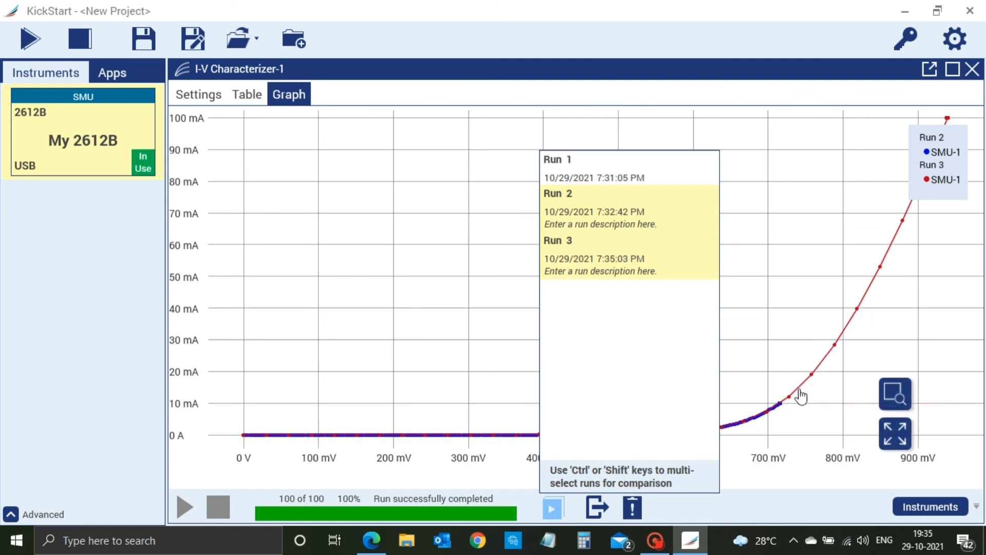
pyautogui.moveTo(779, 412)
pyautogui.moveTo(939, 177)
pyautogui.click(789, 272)
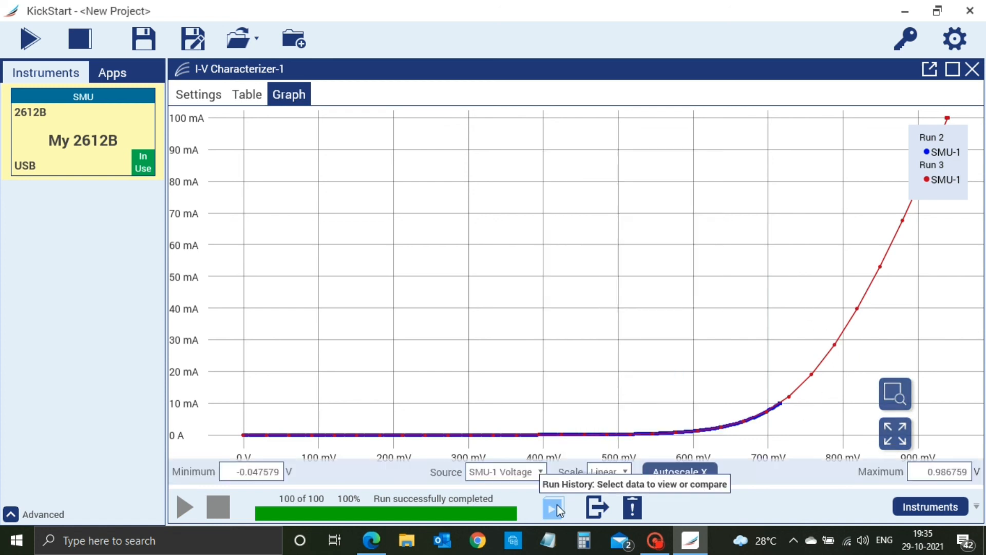
pyautogui.click(555, 507)
pyautogui.click(801, 306)
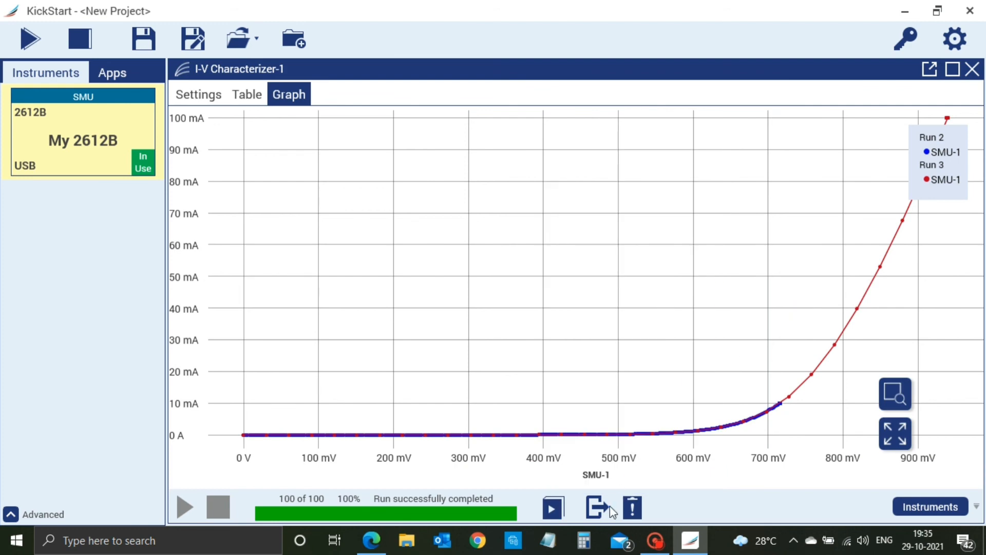
# - Review the table format, 1920 x 1080 graph resolution and folder options for exporting Runs 2 and 3, and close without exporting
pyautogui.click(597, 510)
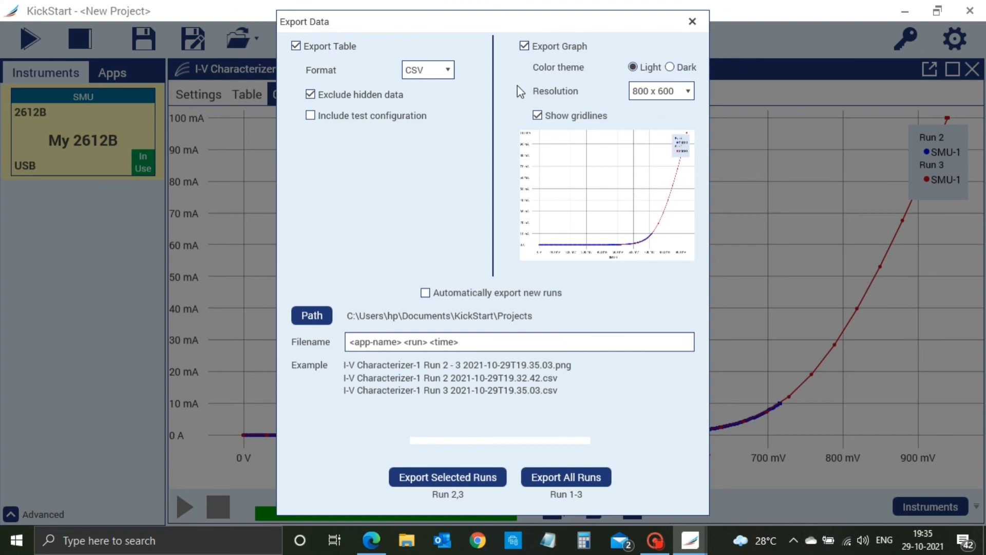
pyautogui.click(422, 70)
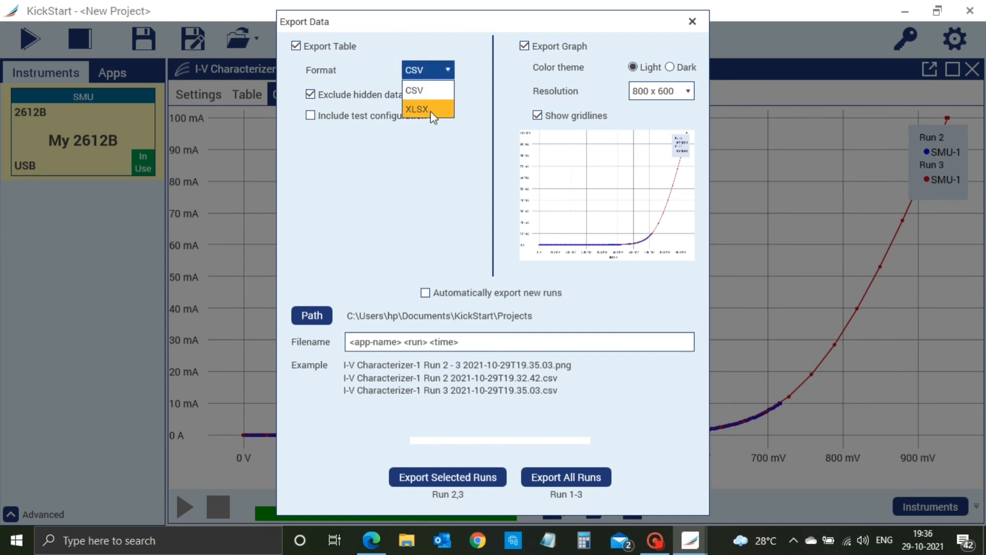
pyautogui.click(429, 146)
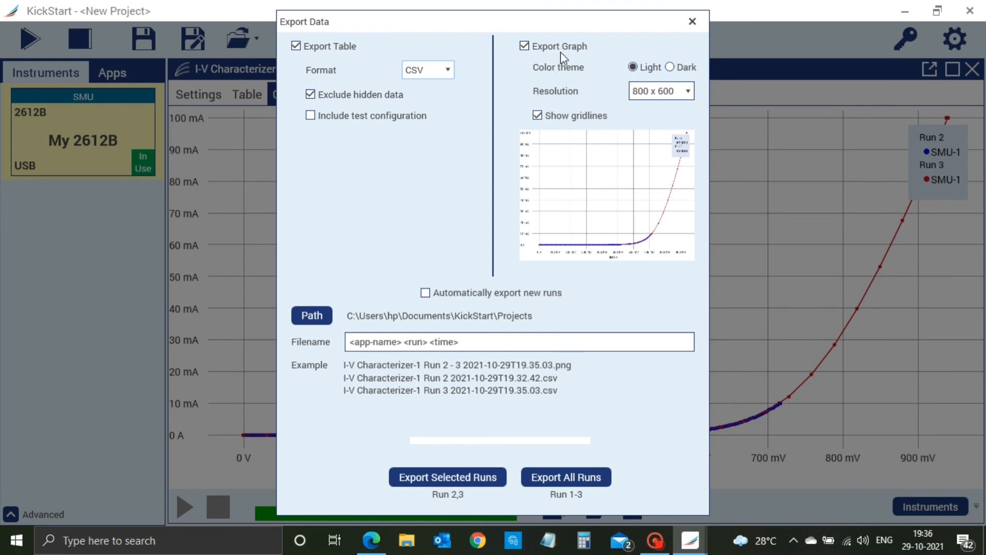
pyautogui.click(676, 94)
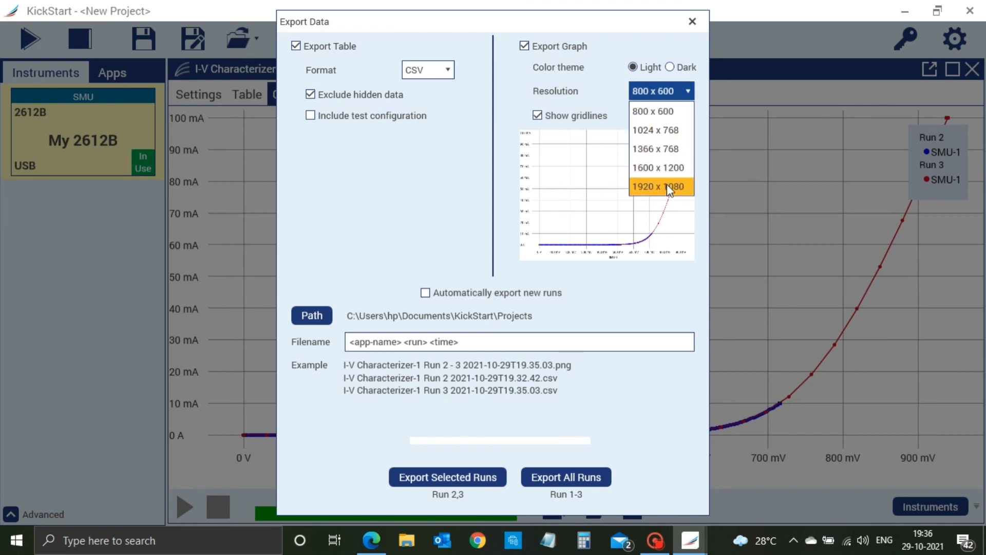
pyautogui.click(667, 184)
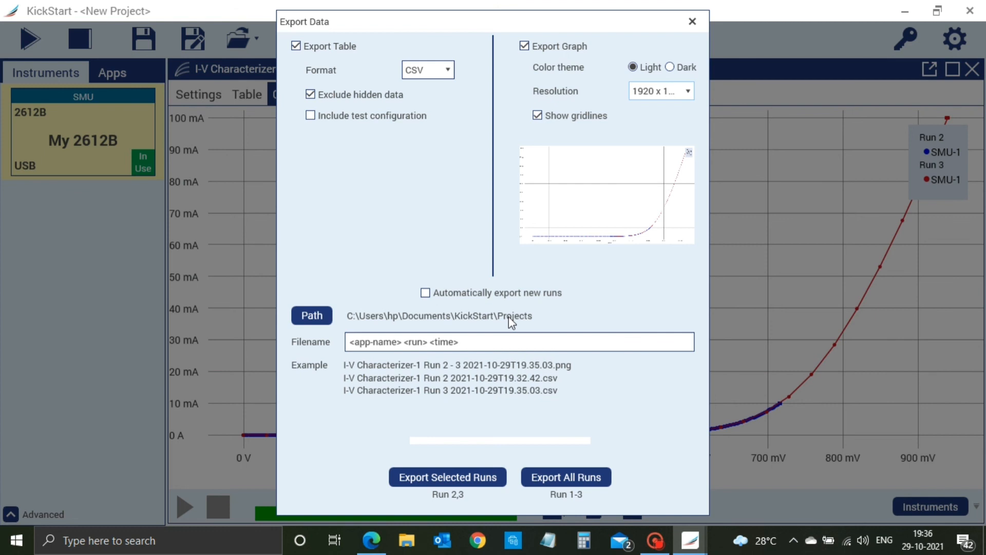
pyautogui.click(316, 318)
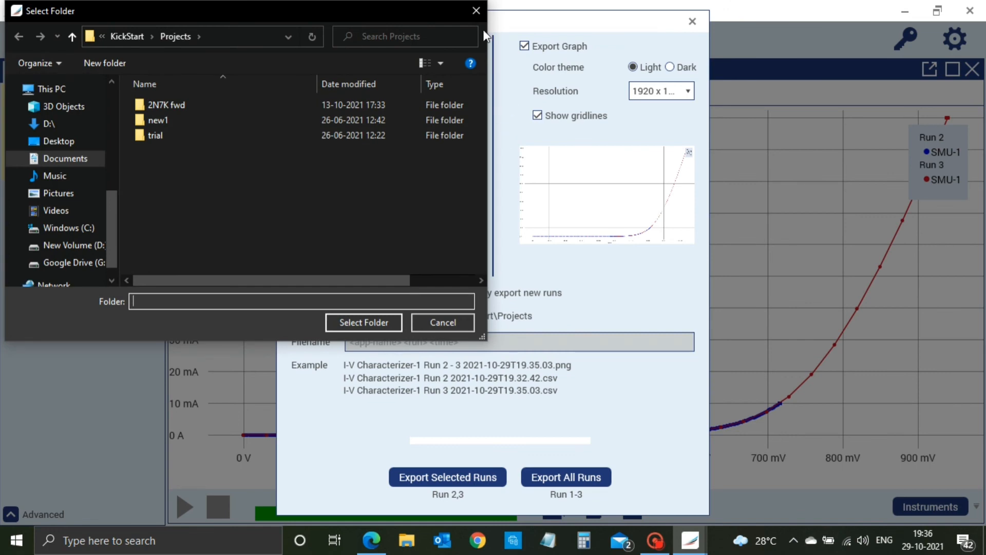
pyautogui.click(476, 11)
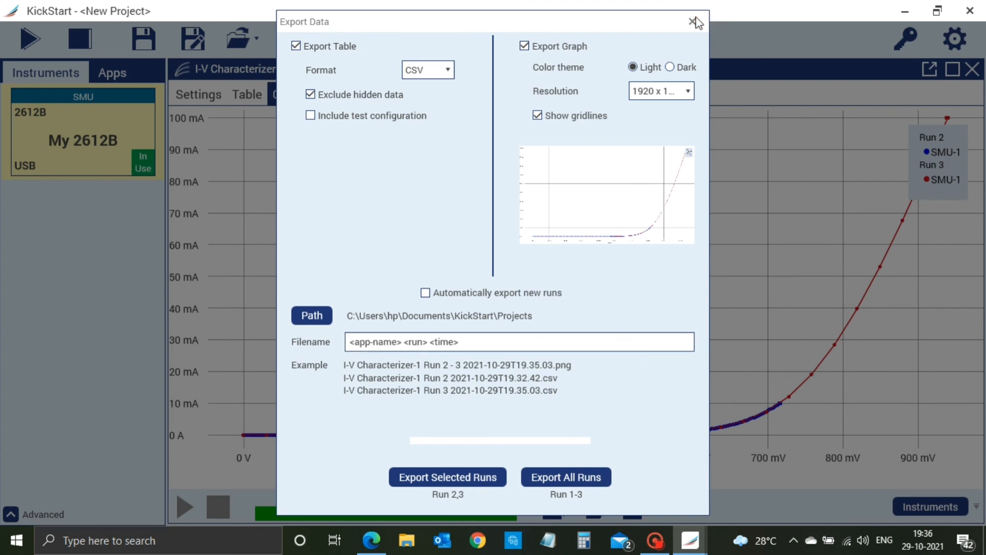
pyautogui.click(694, 21)
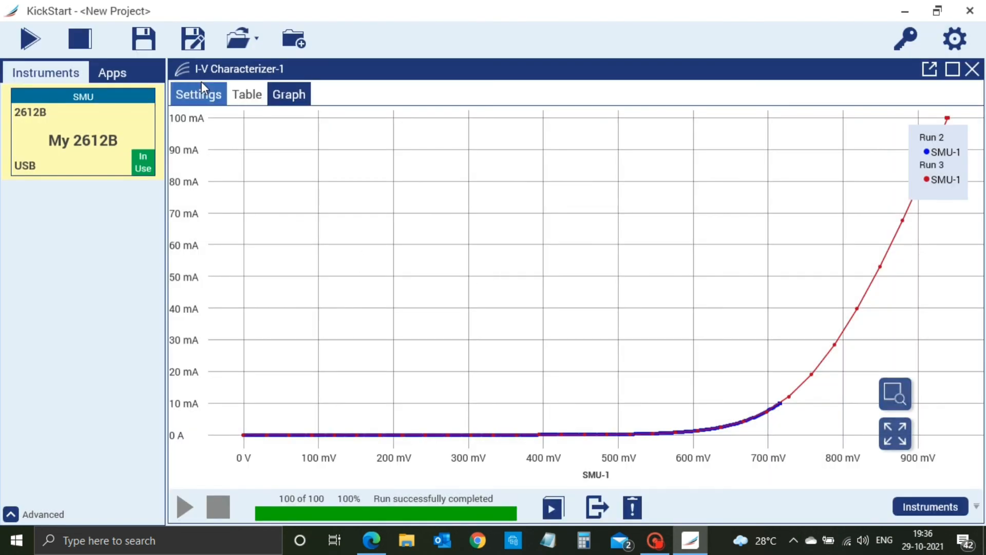
# - Return to the test settings, view the project save options, and cancel without saving
pyautogui.click(199, 94)
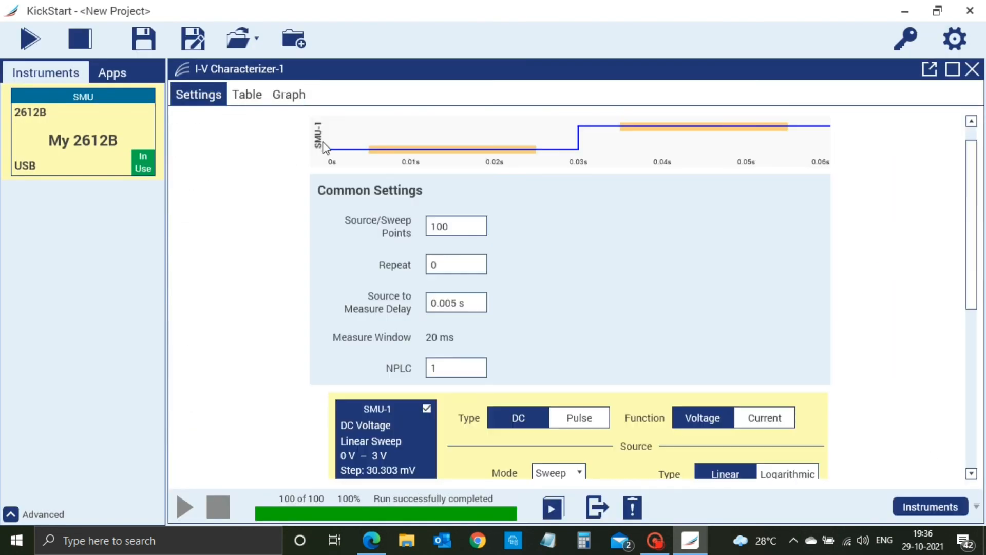
pyautogui.click(144, 41)
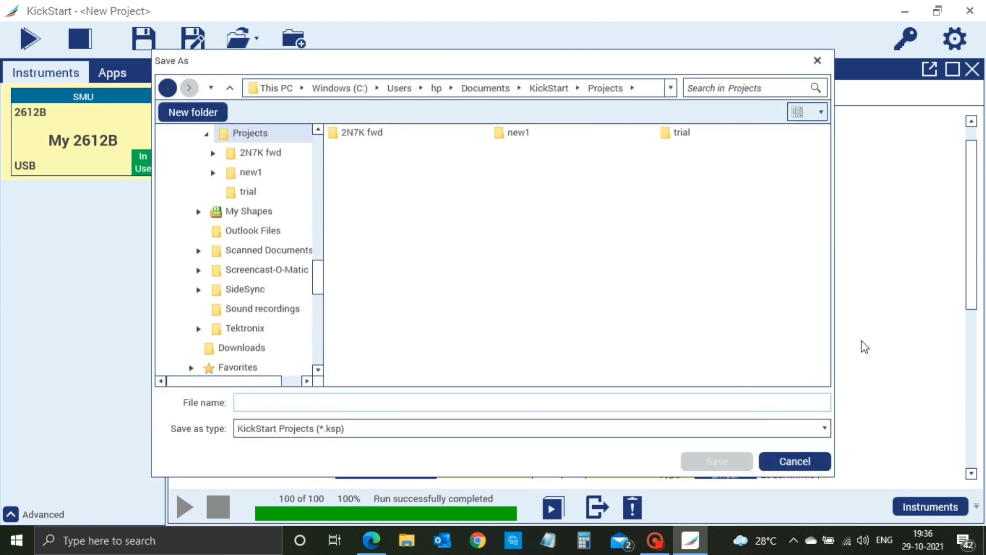
pyautogui.click(795, 461)
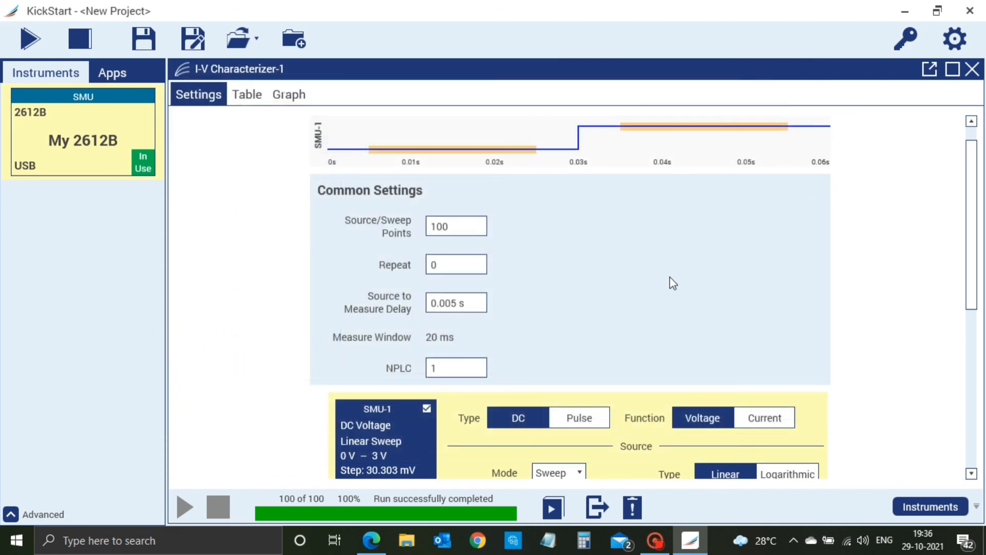
# - Review SMU-1's source, measure and instrument settings along with the common sweep settings
pyautogui.scroll(-4, 671, 280)
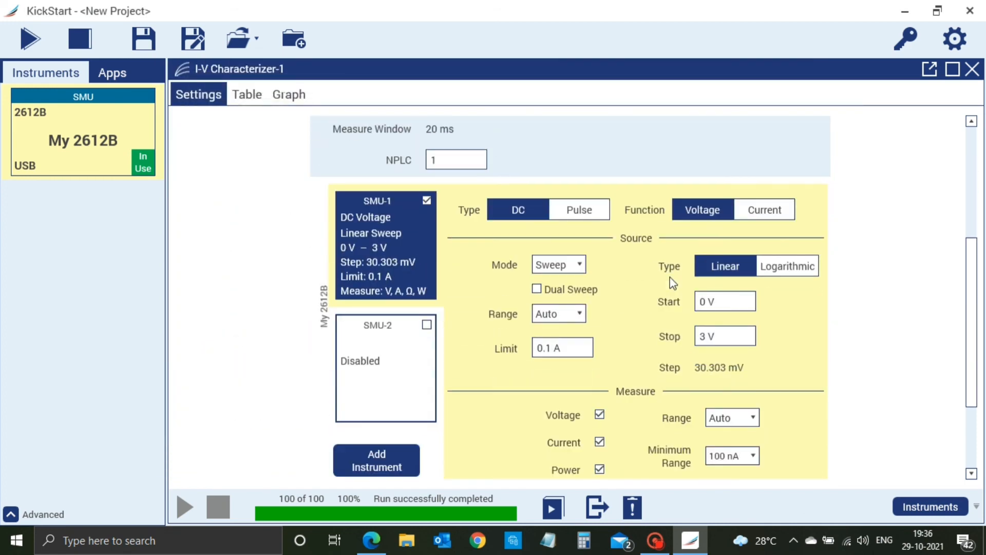
pyautogui.scroll(-1, 673, 282)
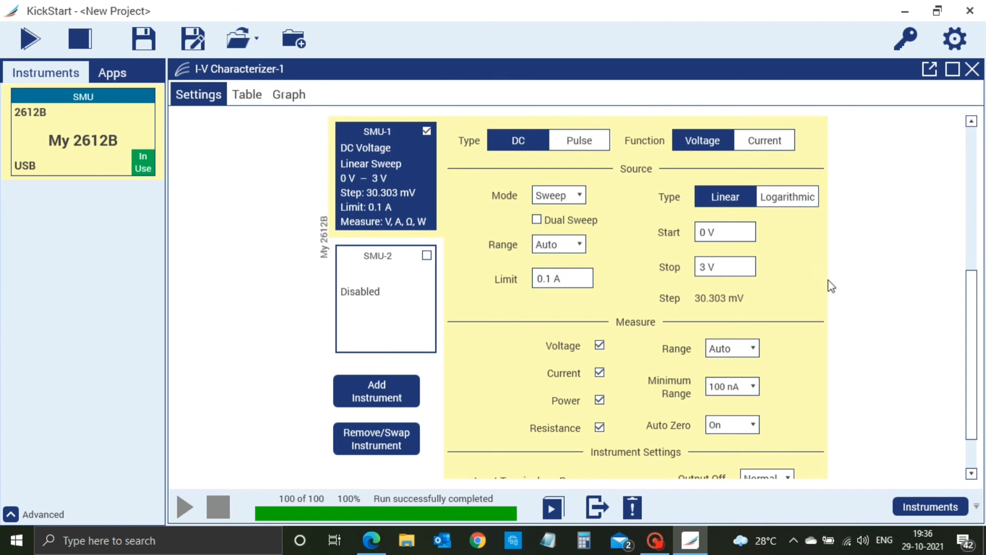
pyautogui.scroll(-1, 831, 286)
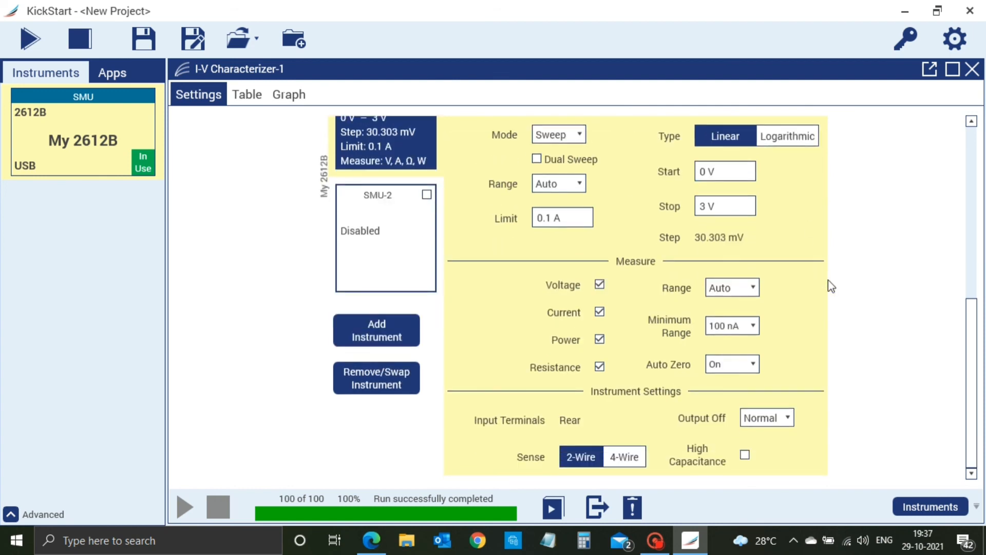
pyautogui.scroll(3, 831, 285)
pyautogui.scroll(2, 829, 281)
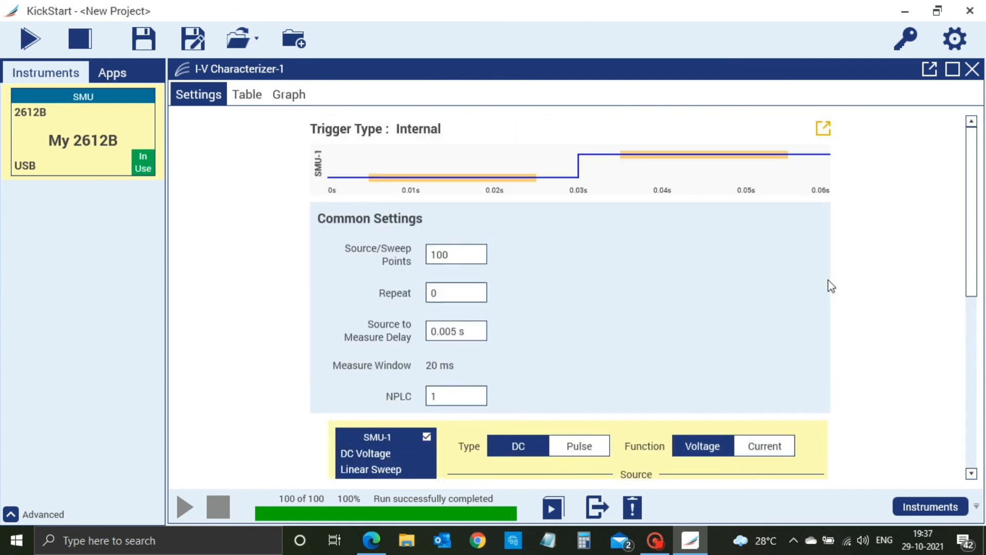